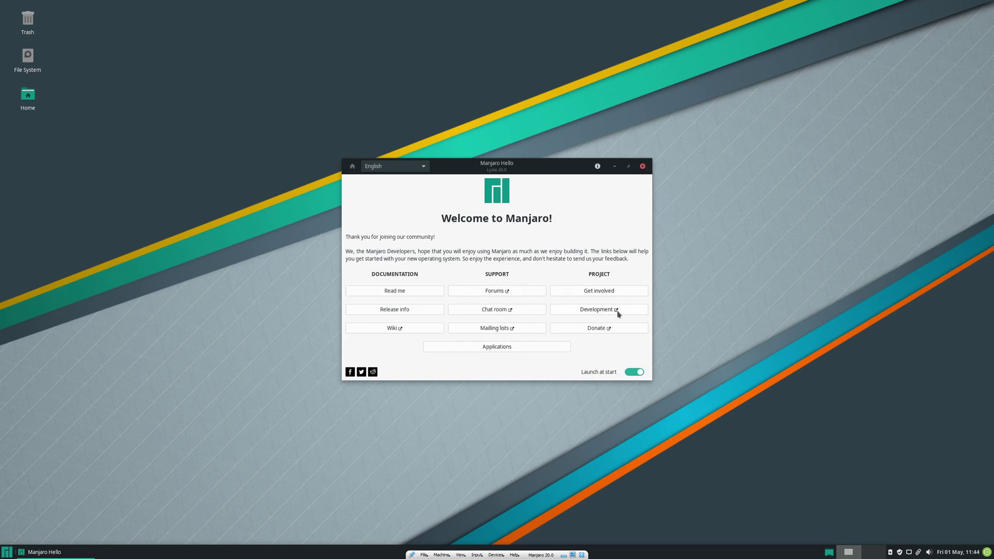
Step: Browse the Browsers, E-mail and Office Suites groups in the Manjaro Hello application list, return to the welcome page and close it
left_click(514, 351)
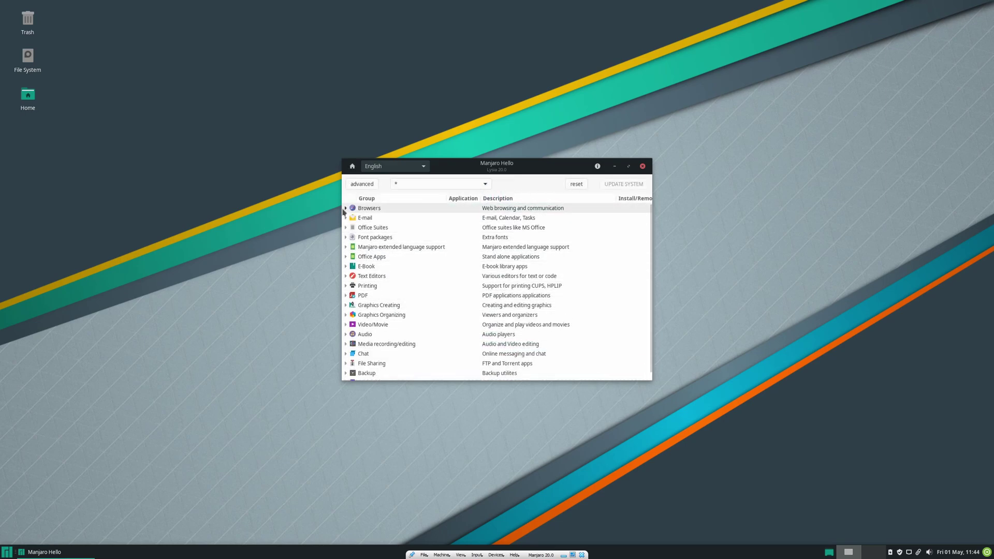
left_click(345, 208)
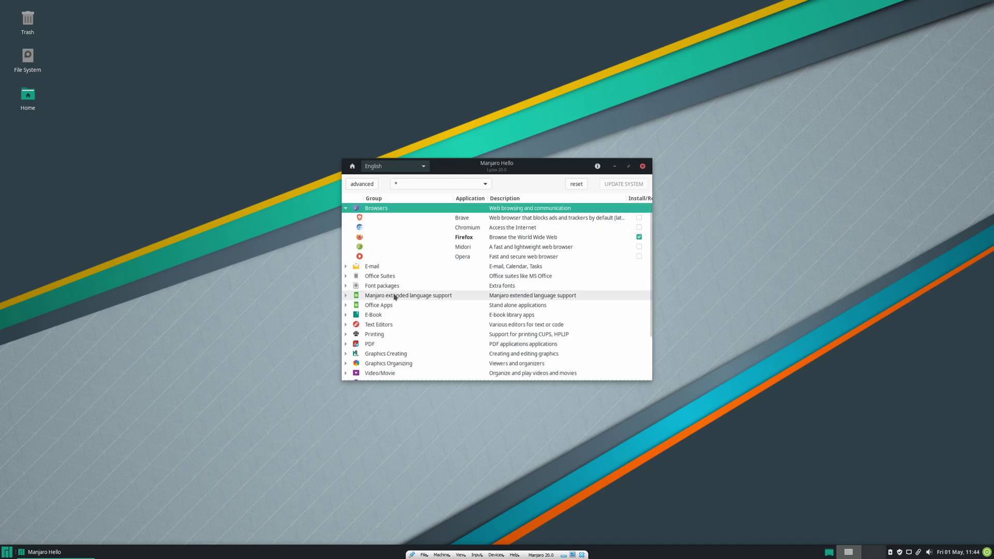
left_click(345, 267)
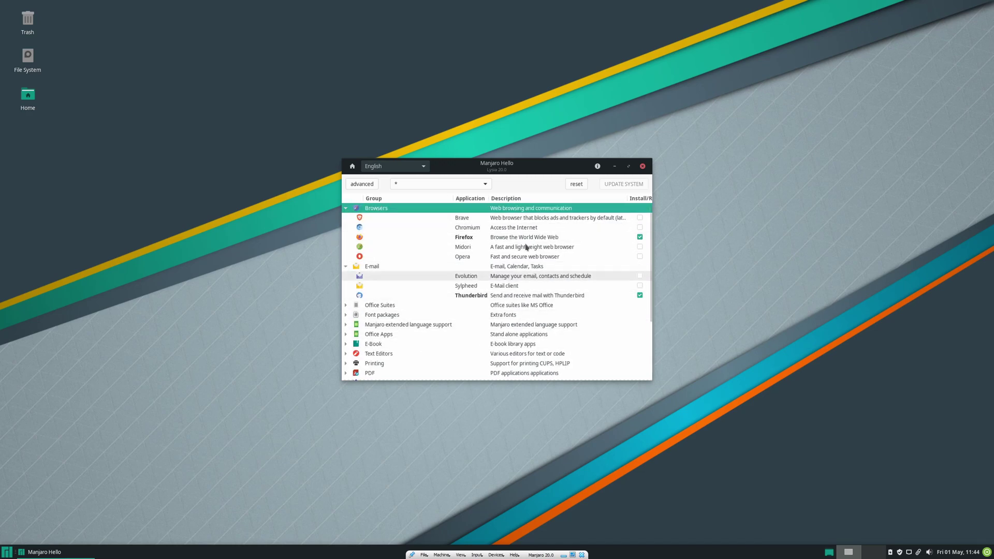
left_click(346, 305)
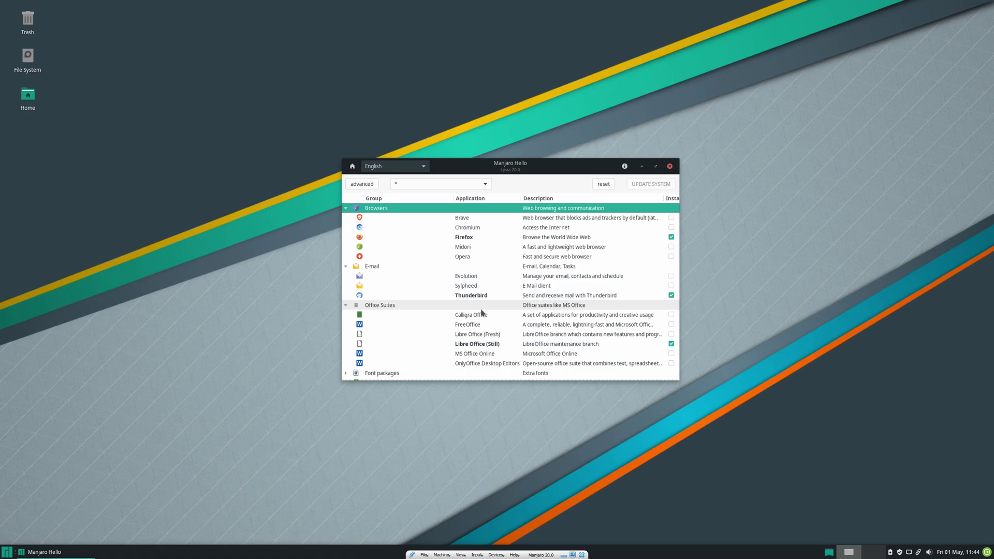
scroll(481, 313, "down", 5)
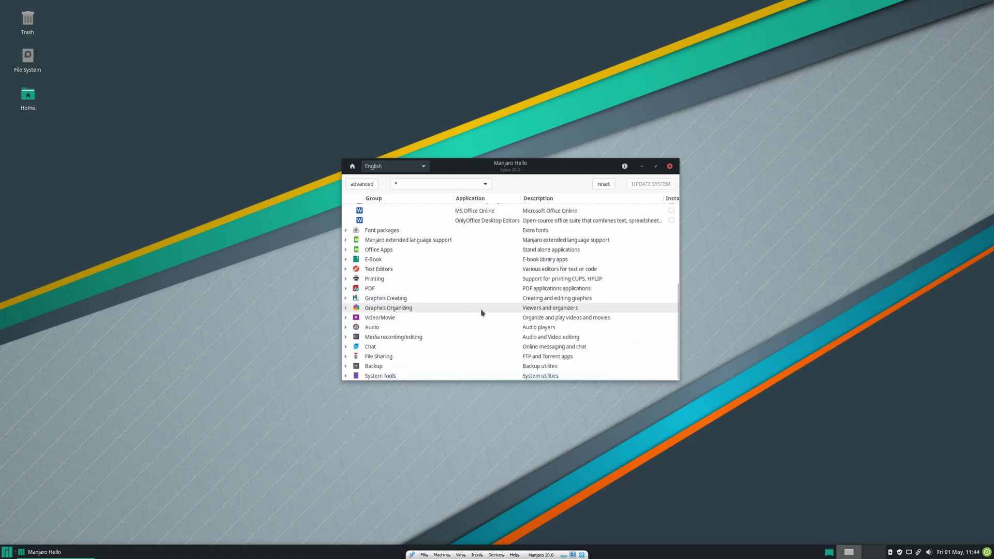
scroll(481, 312, "up", 5)
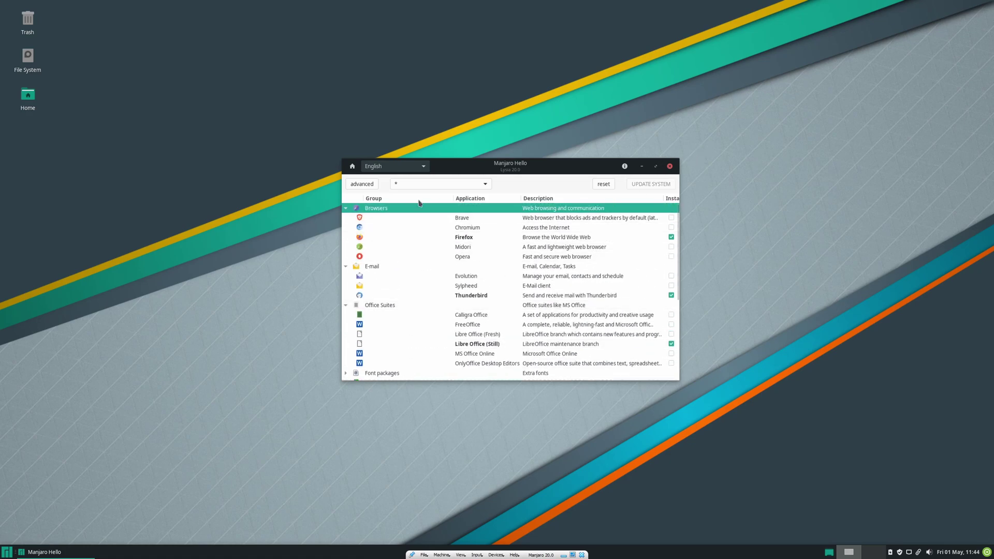
left_click(352, 166)
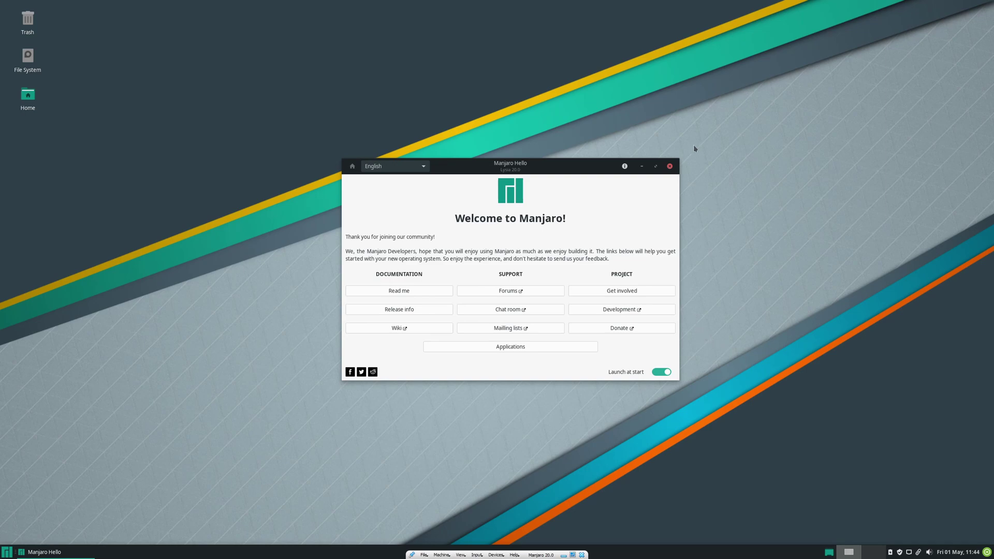
left_click(670, 166)
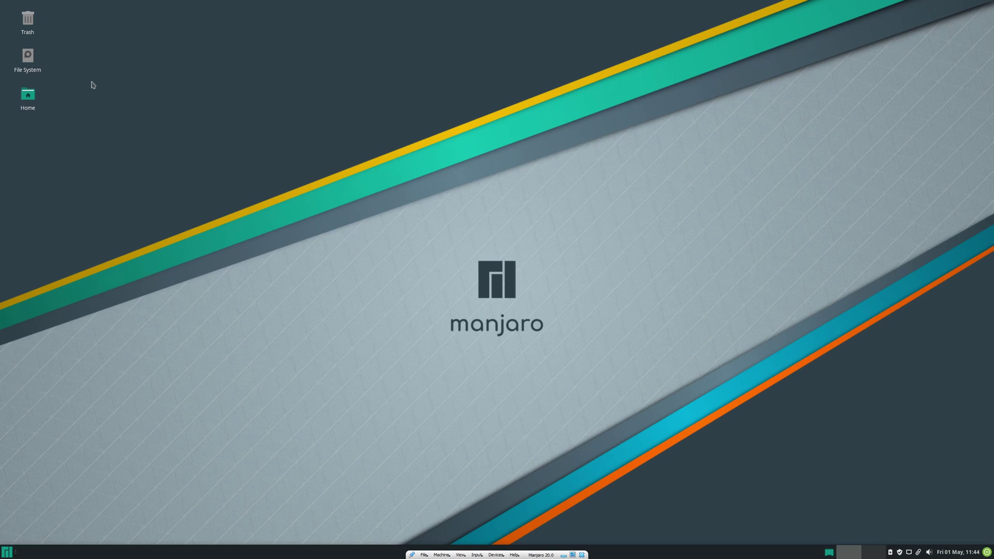
Step: Look into the Trash, and view the file manager's About information from the File System window, closing each window
double_click(27, 21)
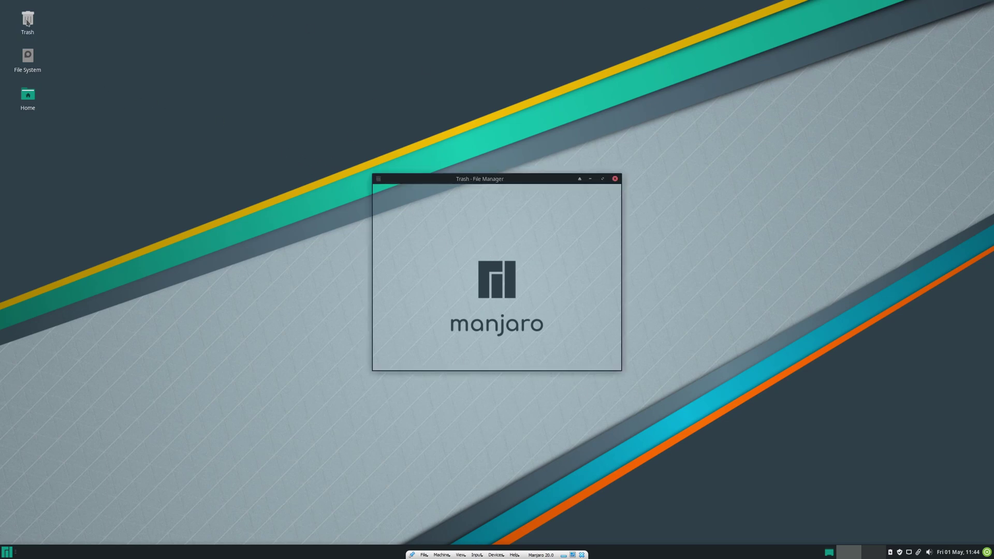
left_click(614, 178)
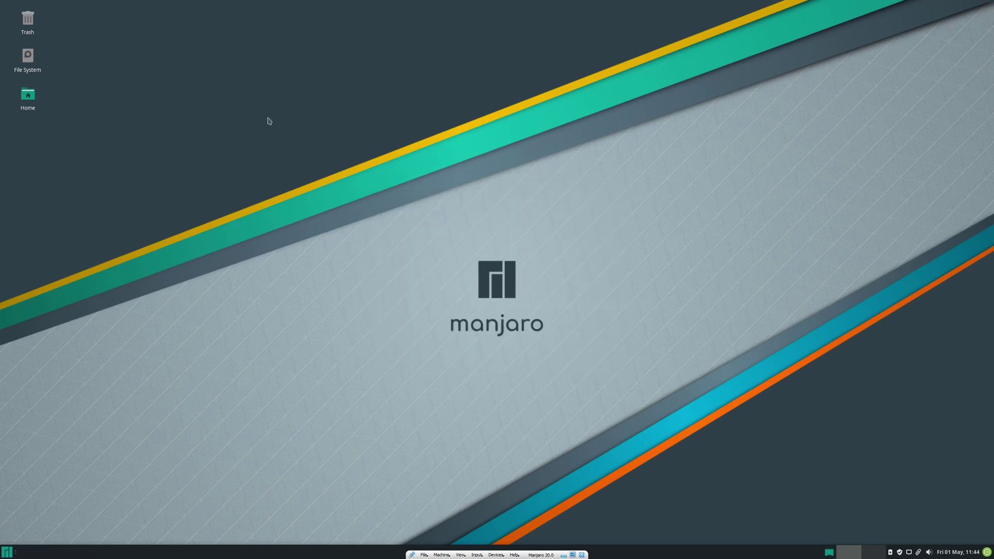
double_click(28, 55)
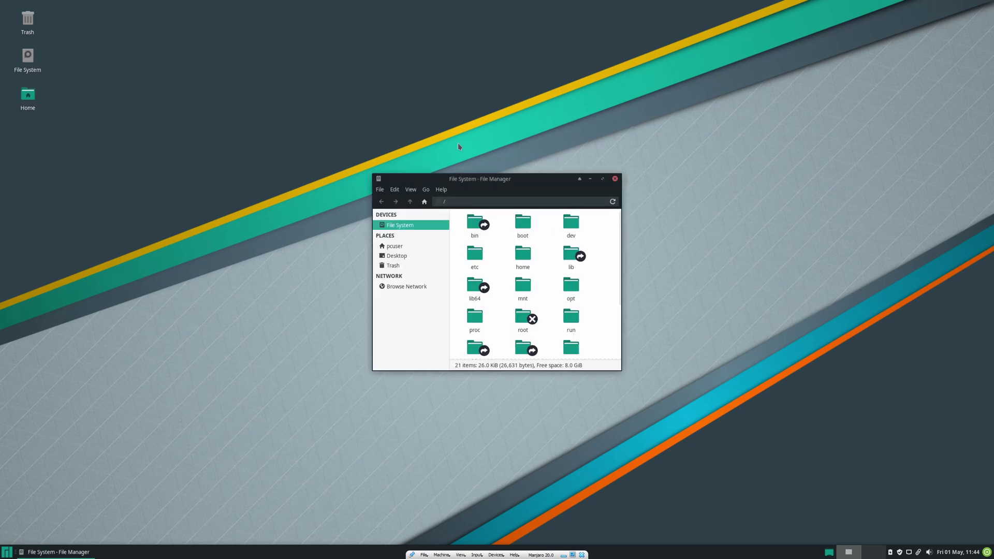
left_click(441, 190)
left_click(450, 213)
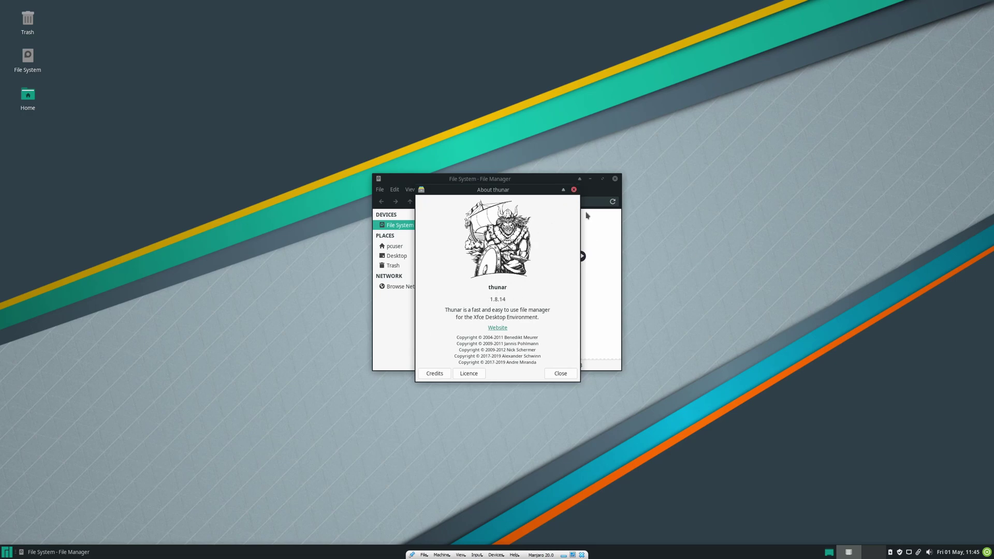
left_click(574, 190)
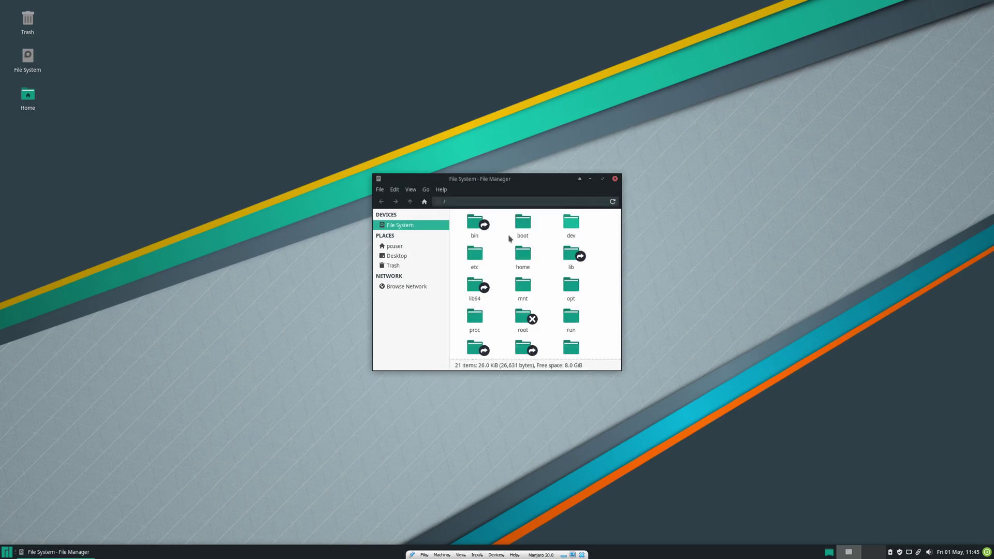
left_click(615, 182)
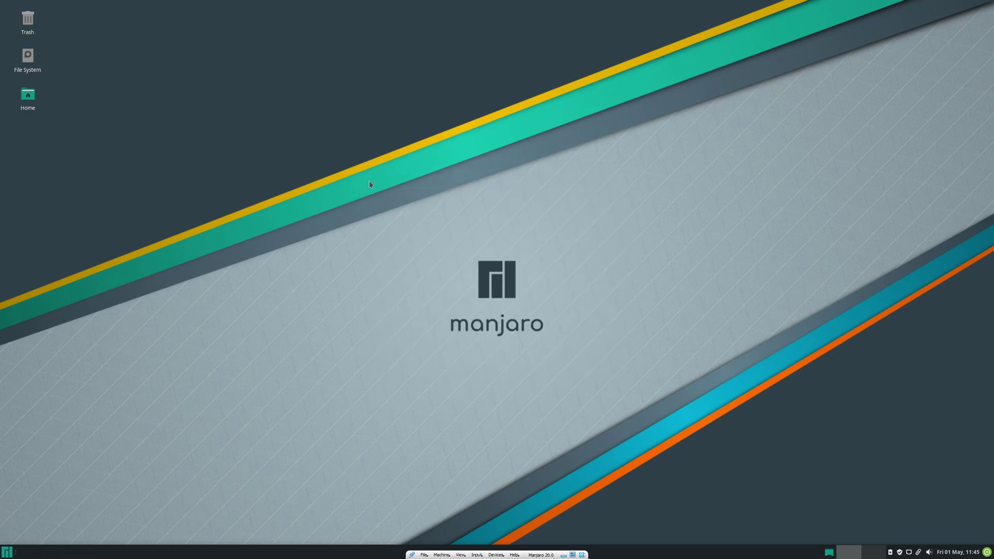
Step: View the Home folder's contents from the desktop and close the file manager
double_click(28, 97)
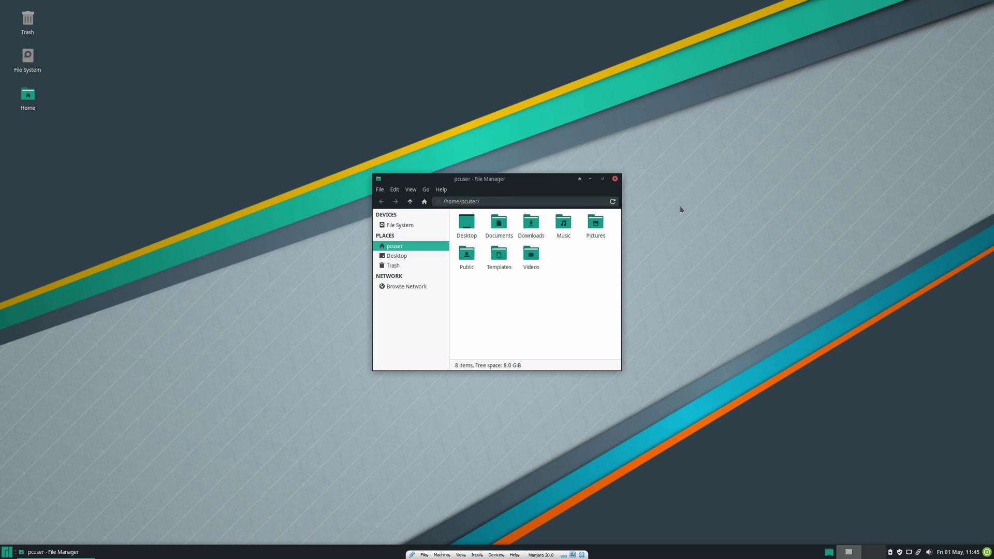
left_click(615, 179)
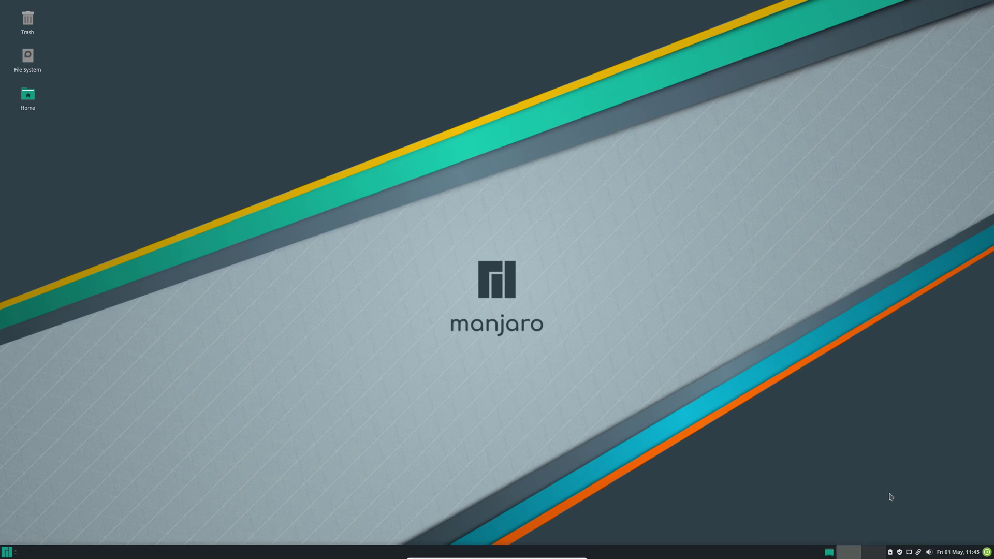
Step: Check the battery status pop-up and the package manager's context options in the system tray, dismissing each
left_click(891, 553)
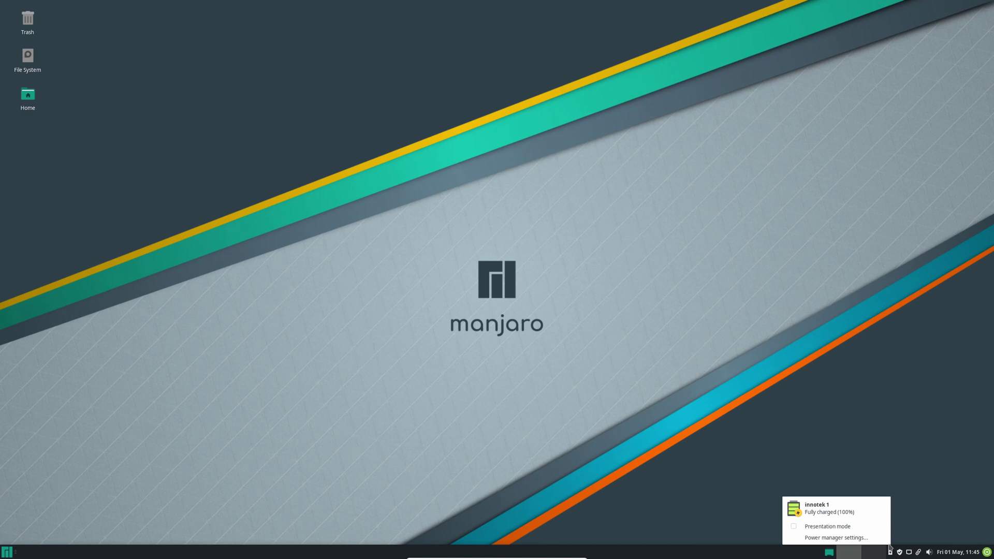
left_click(856, 438)
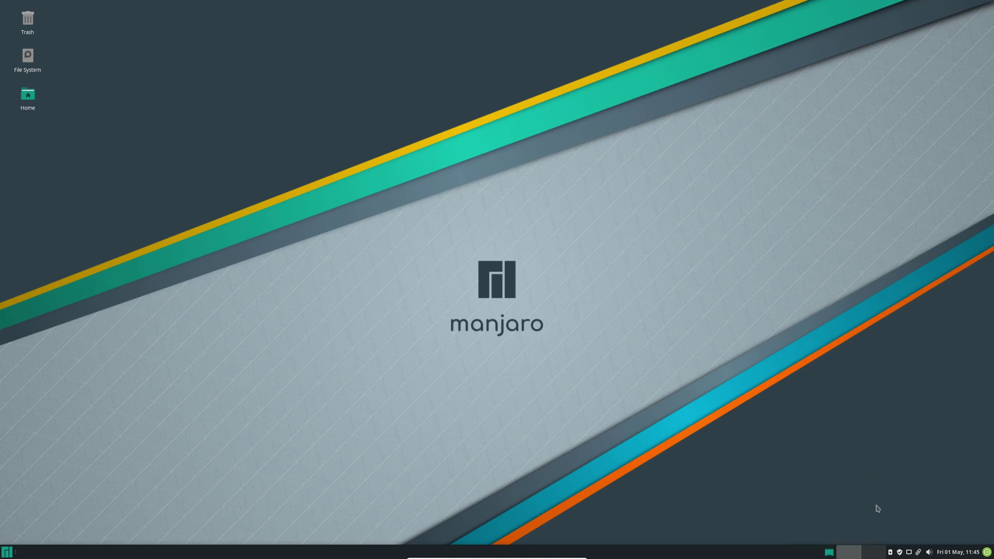
right_click(899, 553)
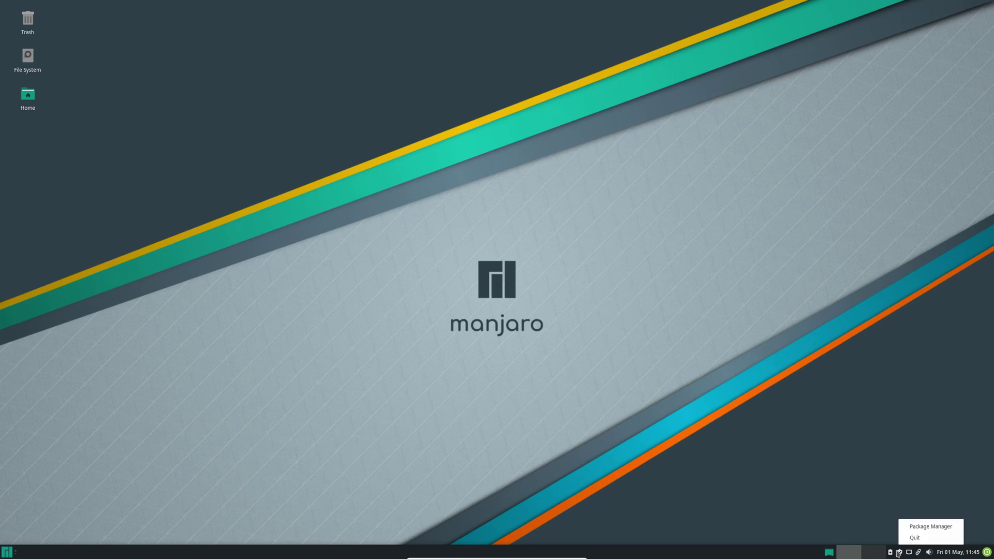
left_click(742, 337)
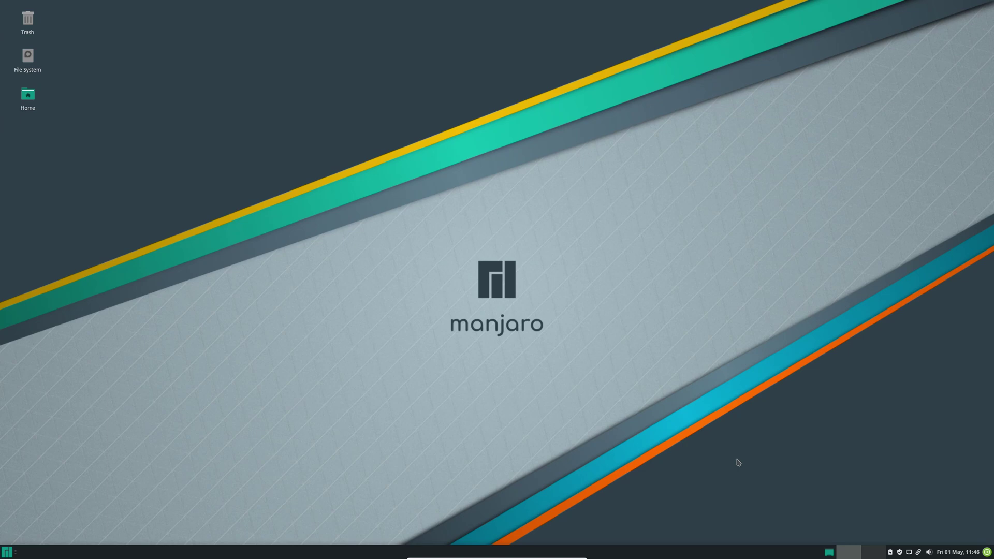
Step: Check the available network connections, view the wired connection's Connection Information, and close the window
left_click(909, 553)
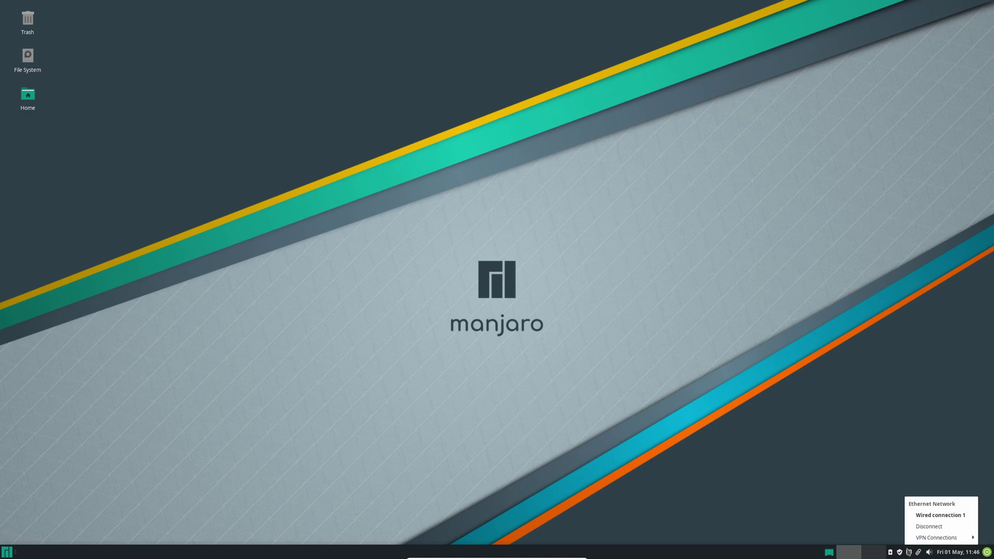
left_click(908, 553)
right_click(908, 554)
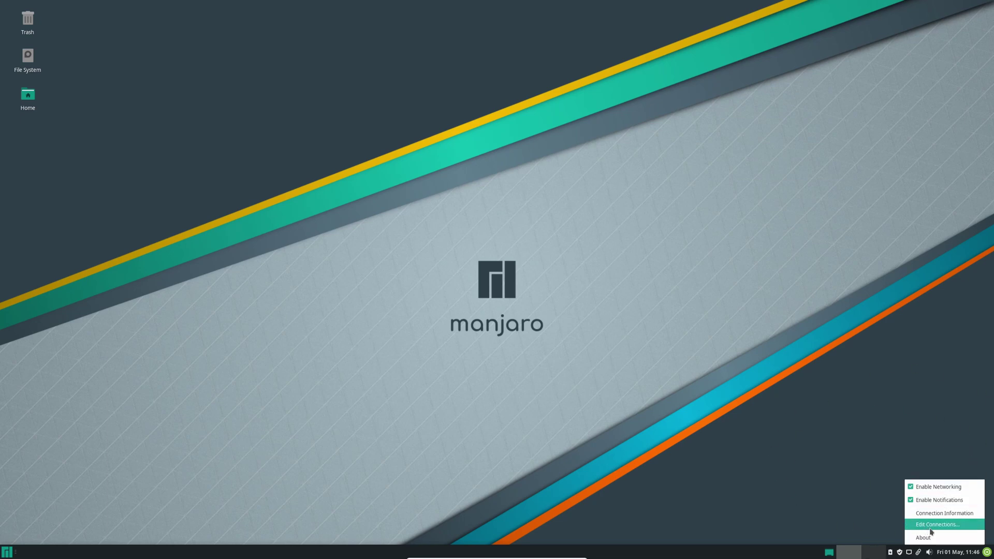
left_click(944, 513)
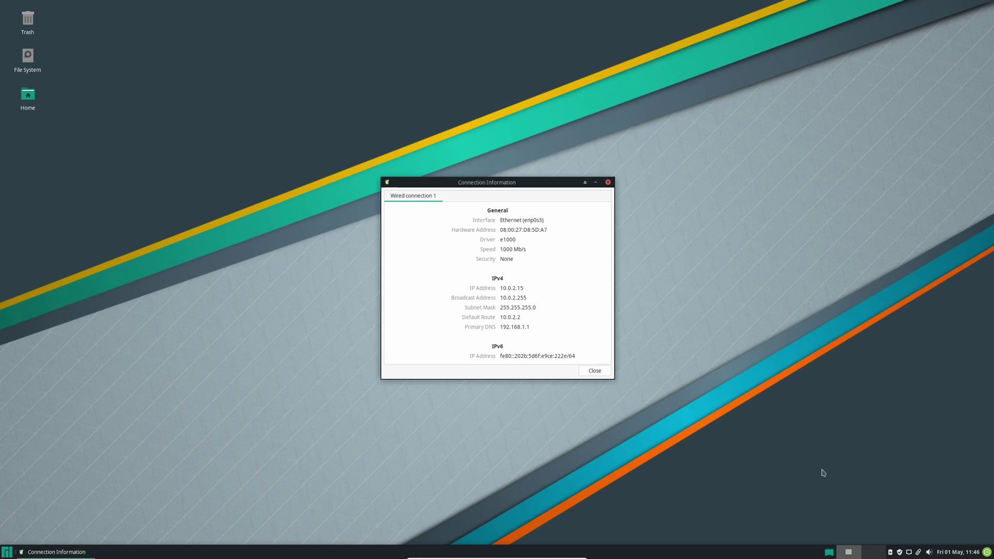
left_click(608, 182)
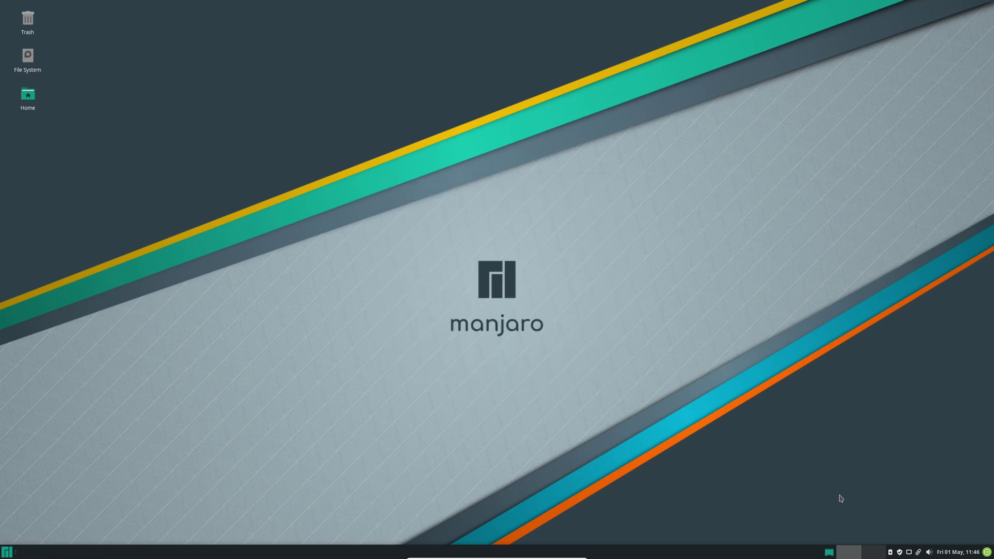
Step: Look at the clipboard manager's history options and its About Clipman information, closing the window when done
left_click(918, 552)
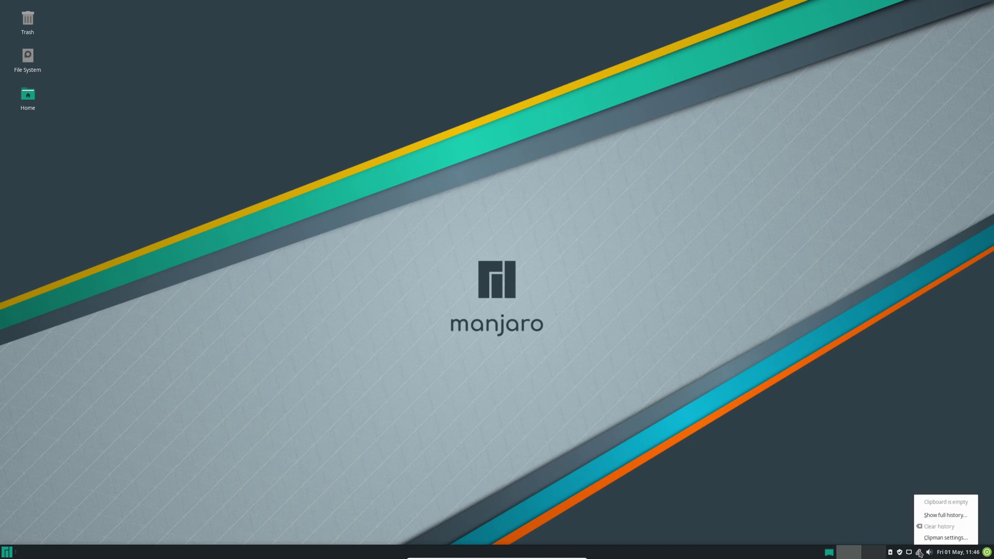
left_click(919, 553)
right_click(919, 554)
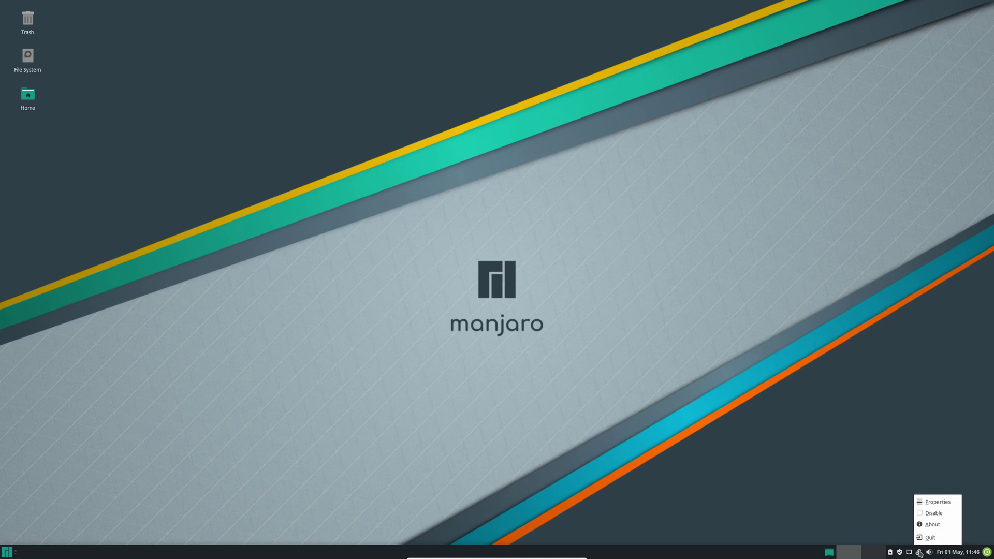
left_click(925, 521)
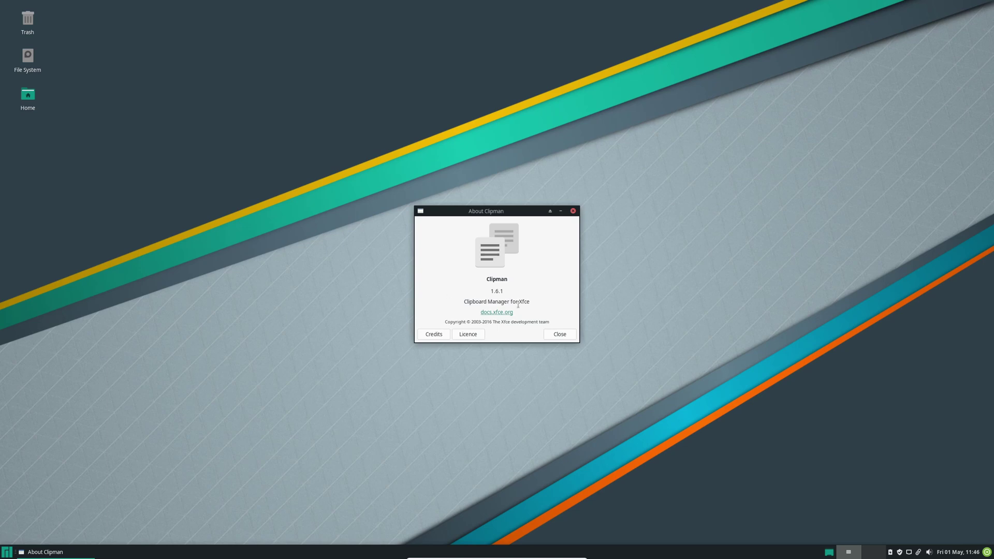
left_click(573, 210)
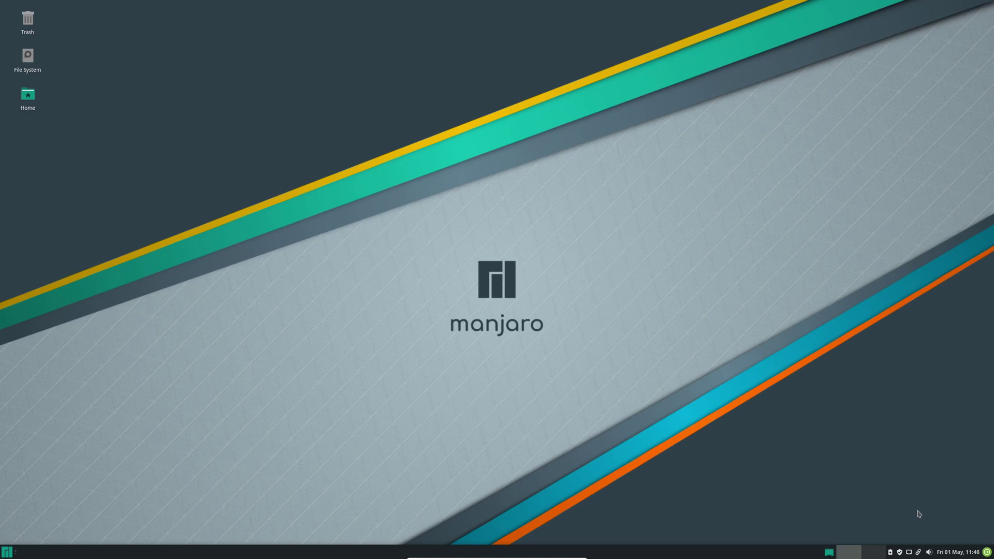
Step: Open the audio mixer from the volume control, review its Playback and Recording pages, and close it
left_click(929, 553)
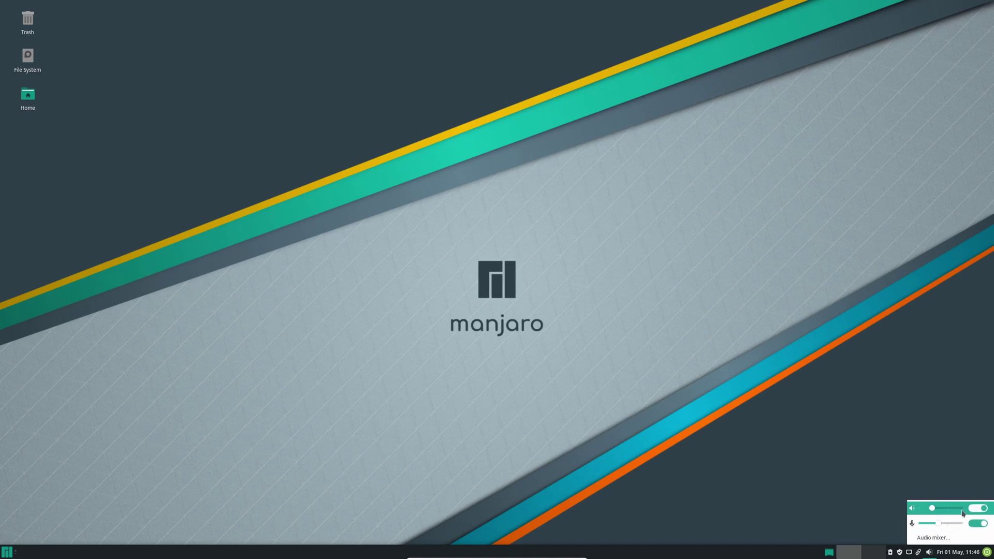
left_click(933, 537)
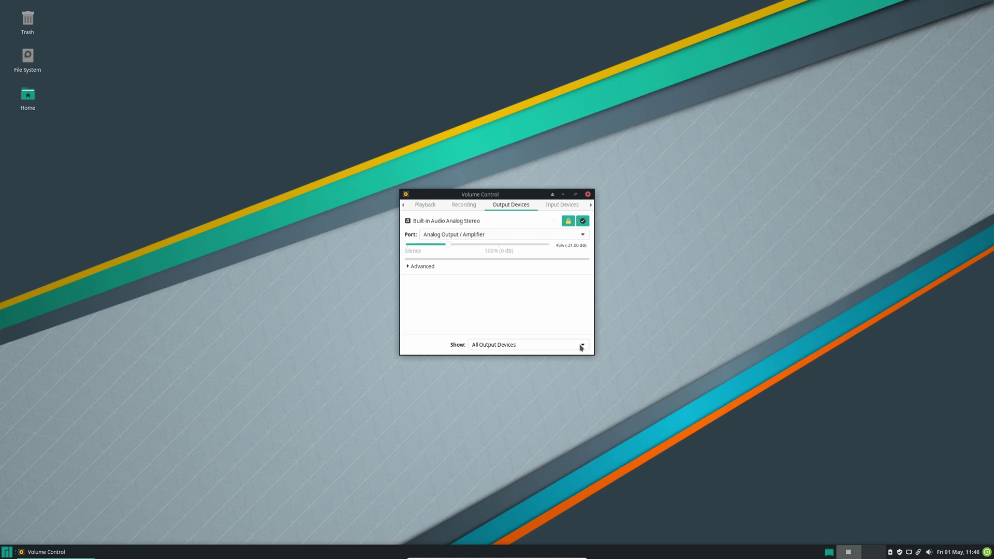
left_click(435, 205)
left_click(461, 207)
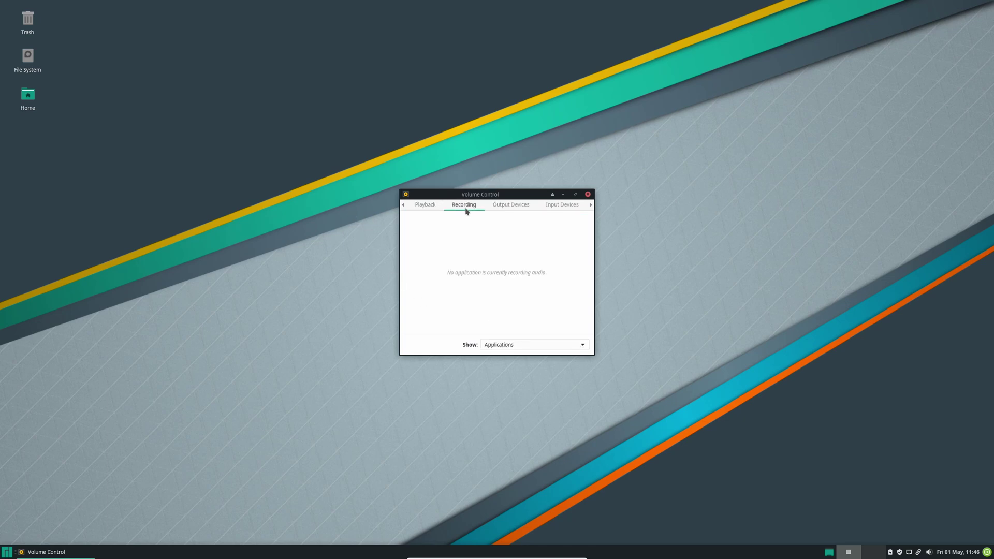
left_click(588, 195)
Step: View the clock's calendar, and open the Clock properties to review the time and appearance settings before closing them
left_click(948, 554)
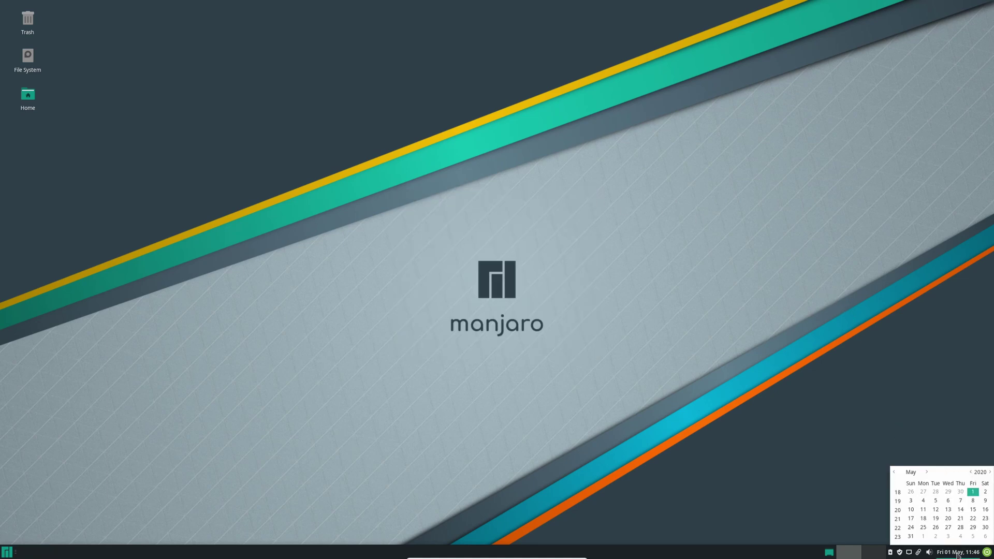
left_click(955, 553)
left_click(957, 554)
left_click(957, 554)
right_click(956, 554)
left_click(934, 500)
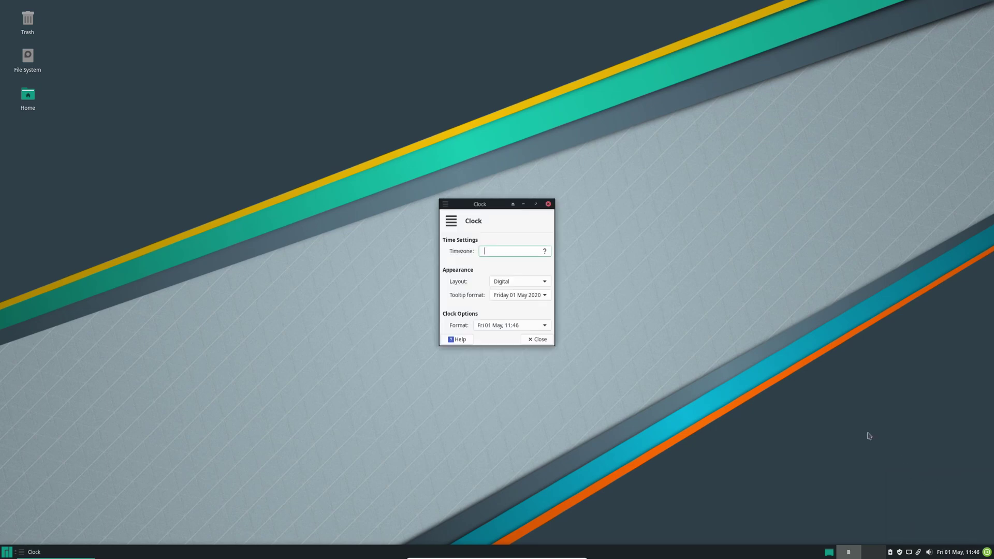
left_click(547, 204)
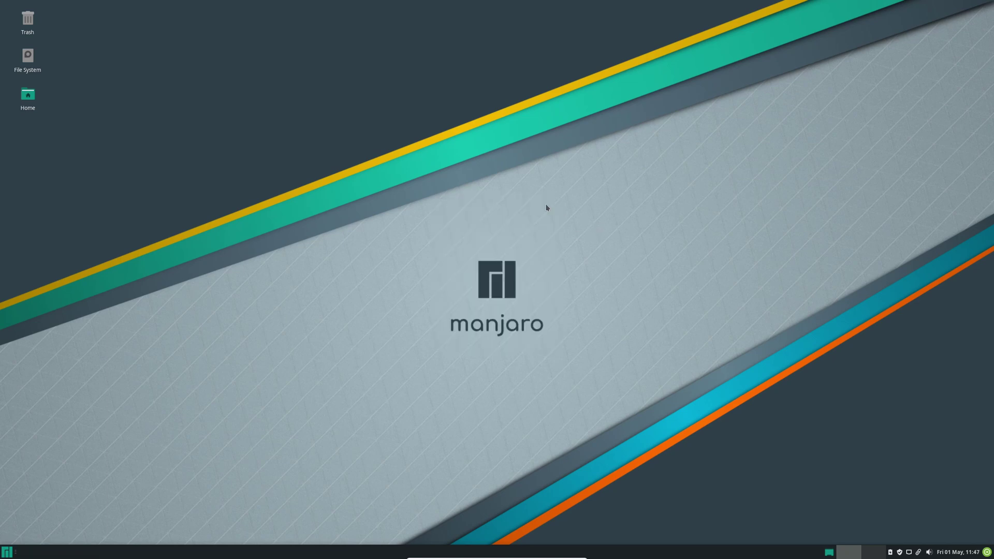
Step: View the log-out dialog's session options from both the panel and the applications menu, cancelling it each time
left_click(987, 552)
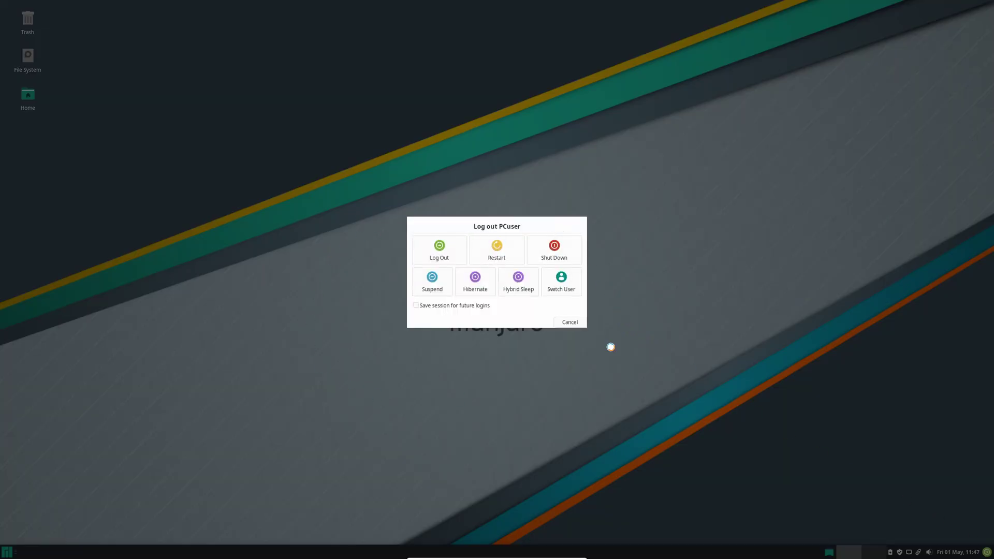
left_click(580, 322)
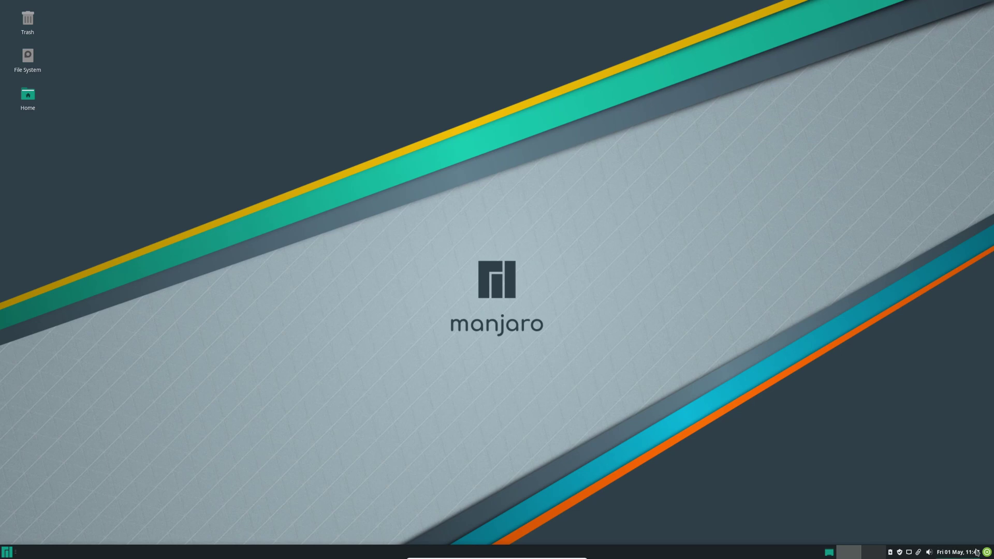
left_click(6, 552)
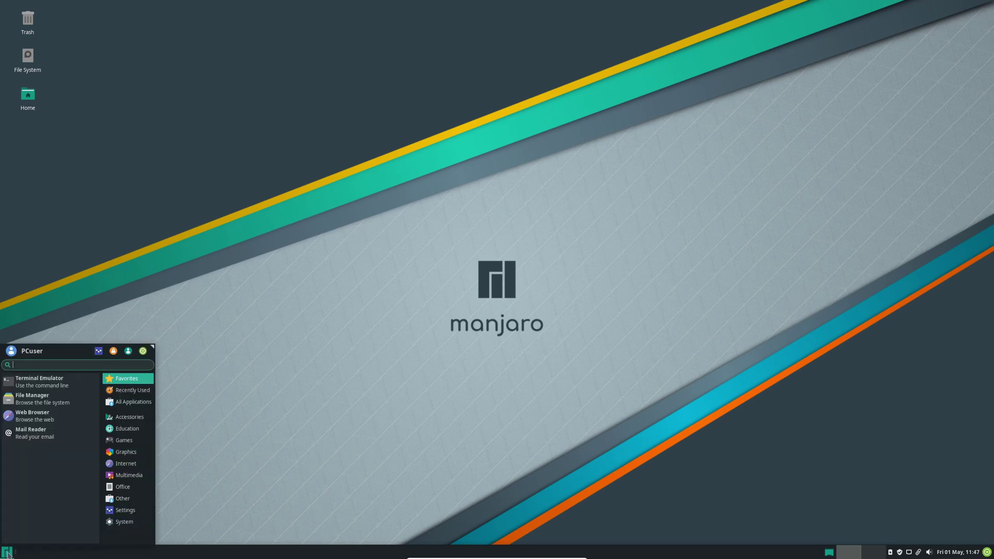
left_click(143, 352)
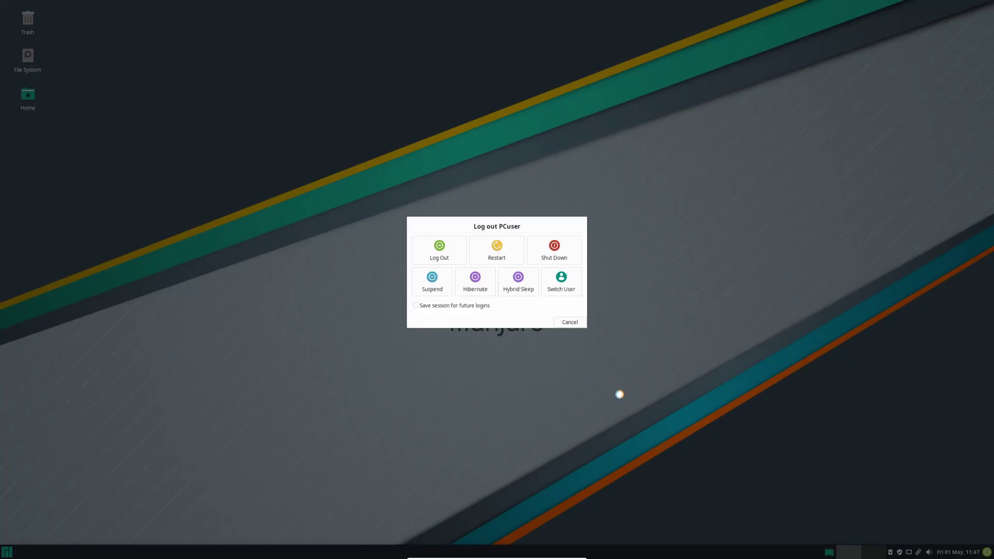
left_click(570, 323)
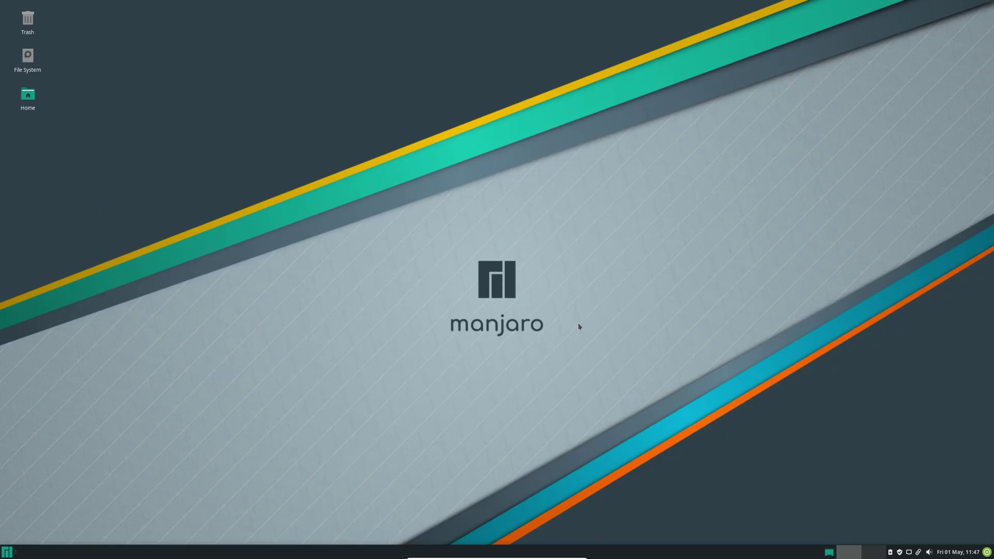
Step: Open the Terminal Emulator, run uname -a to check the kernel version, and close the terminal
left_click(10, 554)
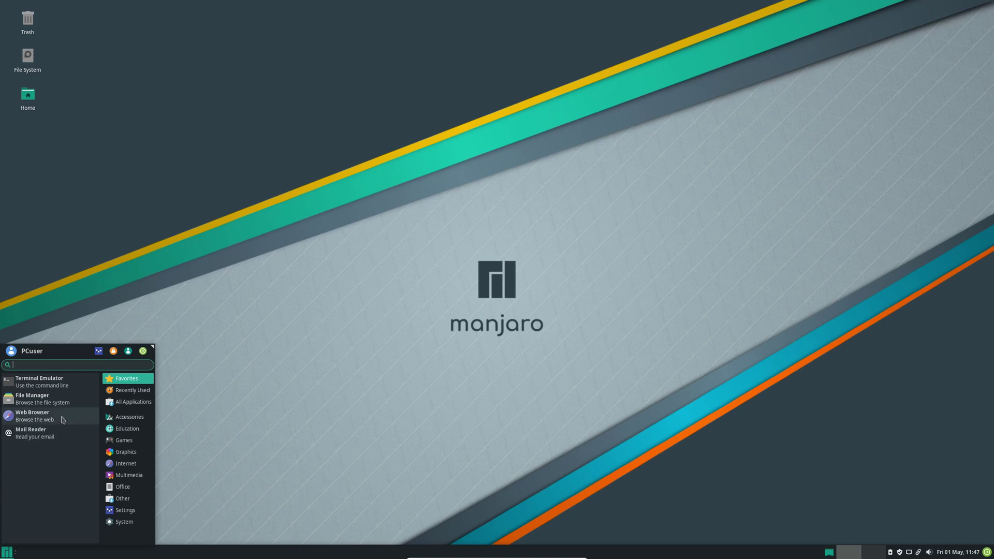
left_click(40, 382)
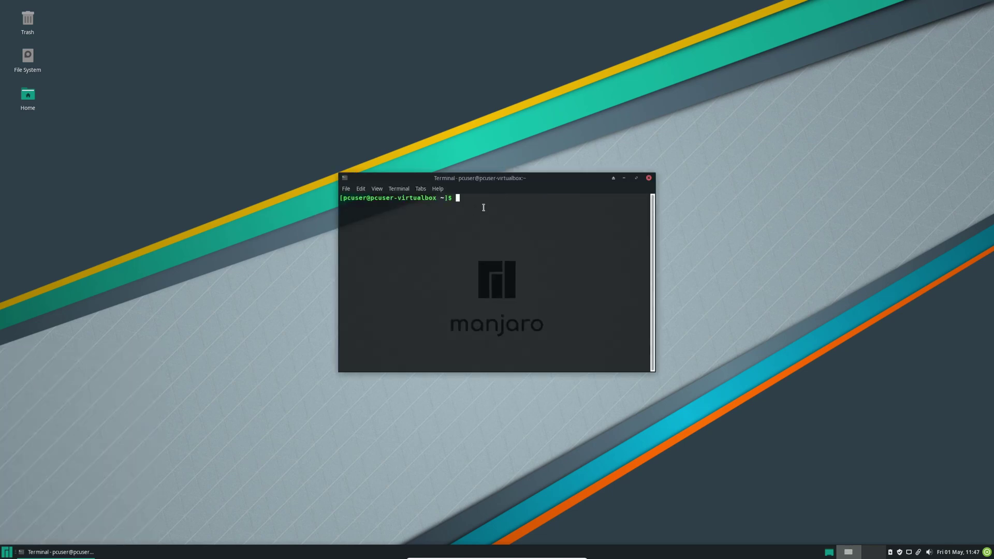
type("uname -a")
key("Return")
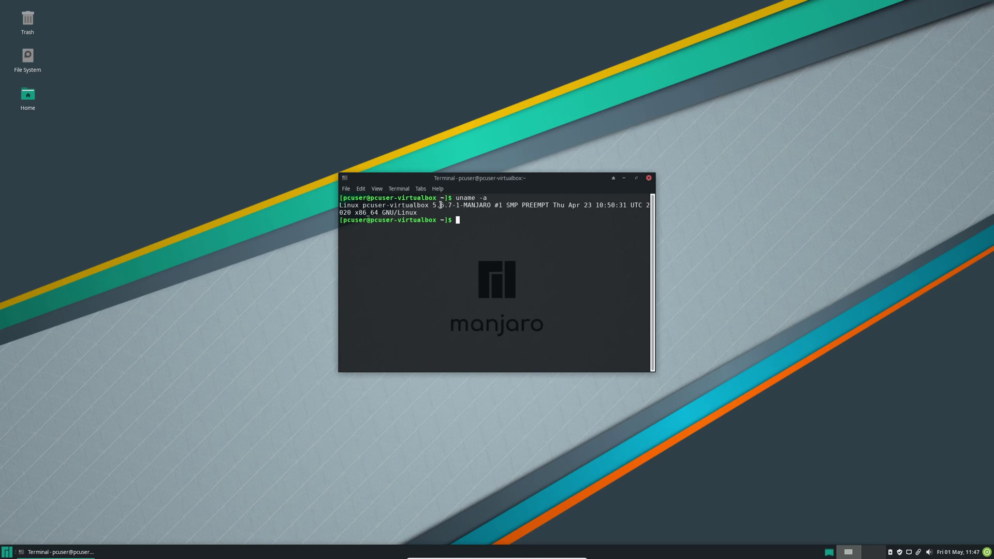
left_click(648, 179)
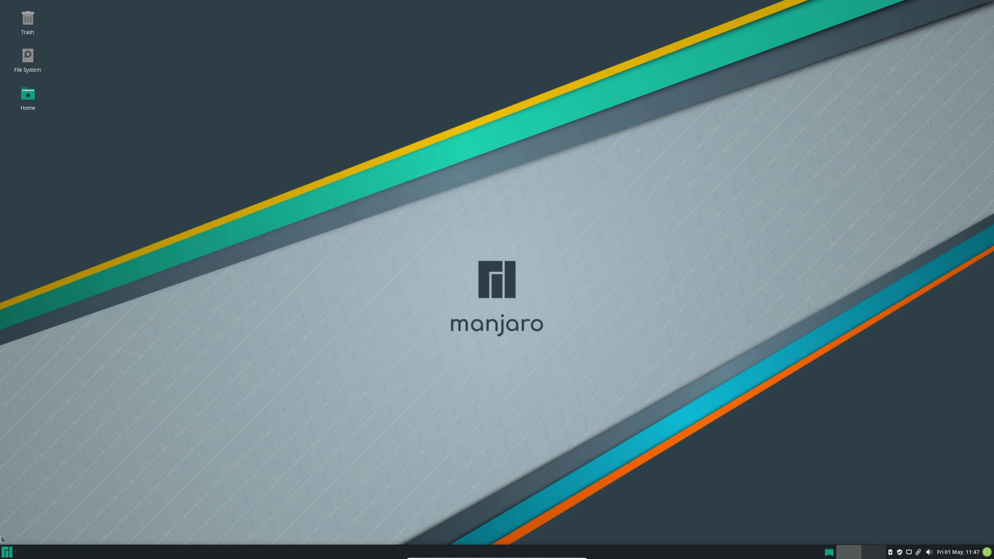
Step: Launch the Firefox web browser, look at its welcome page, and close the browser with its open tabs
left_click(7, 553)
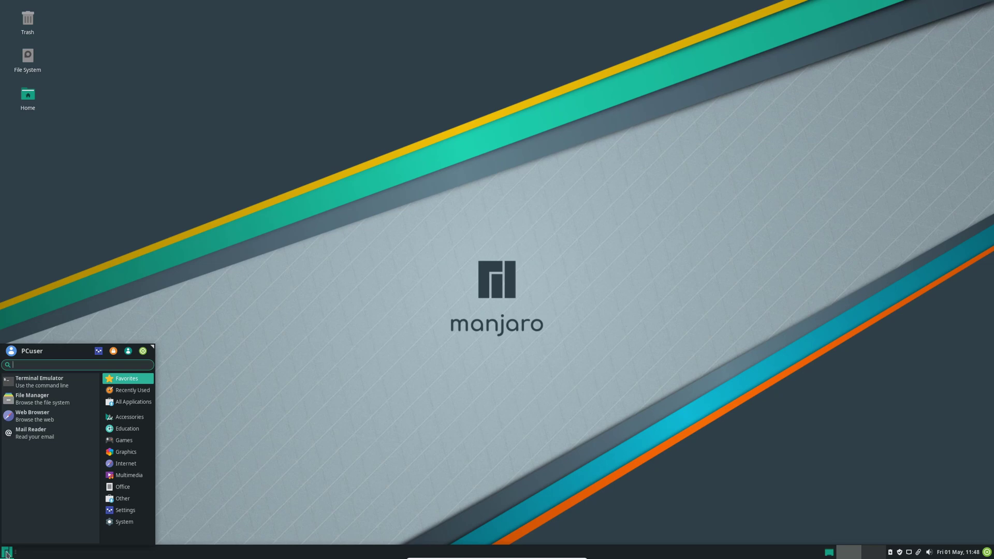
left_click(73, 422)
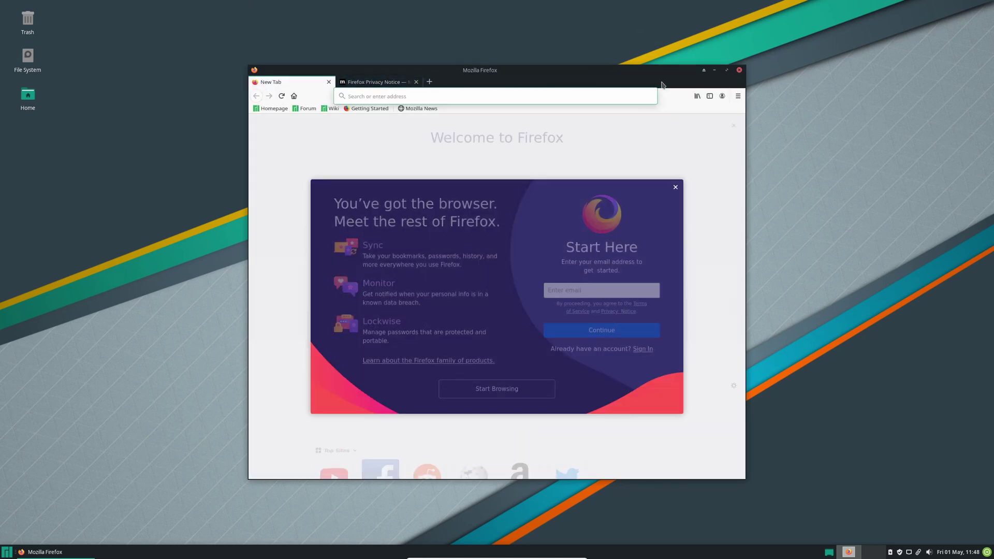
left_click(739, 70)
left_click(573, 294)
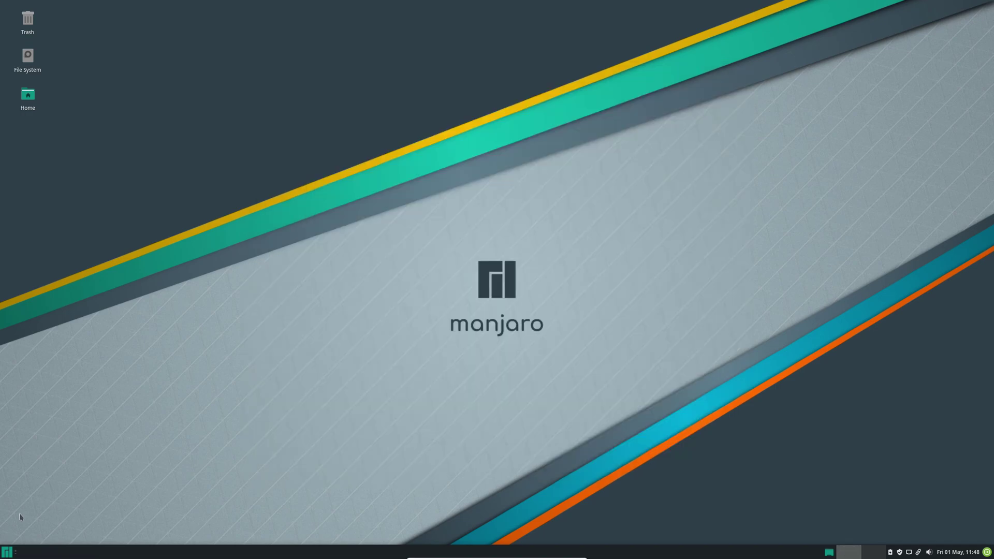
Step: Launch the Thunderbird mail reader, cancel the email account setup, and close the program
left_click(3, 553)
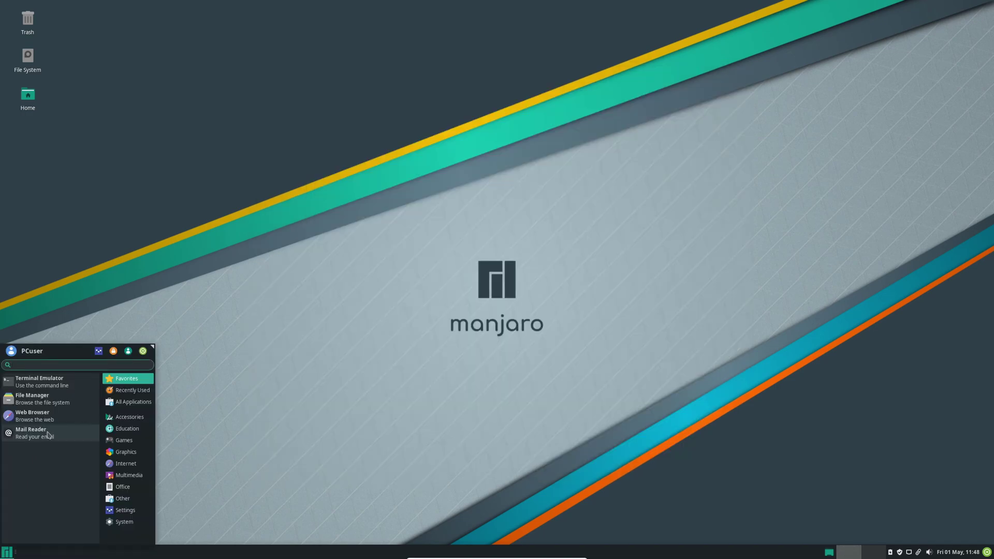
left_click(415, 211)
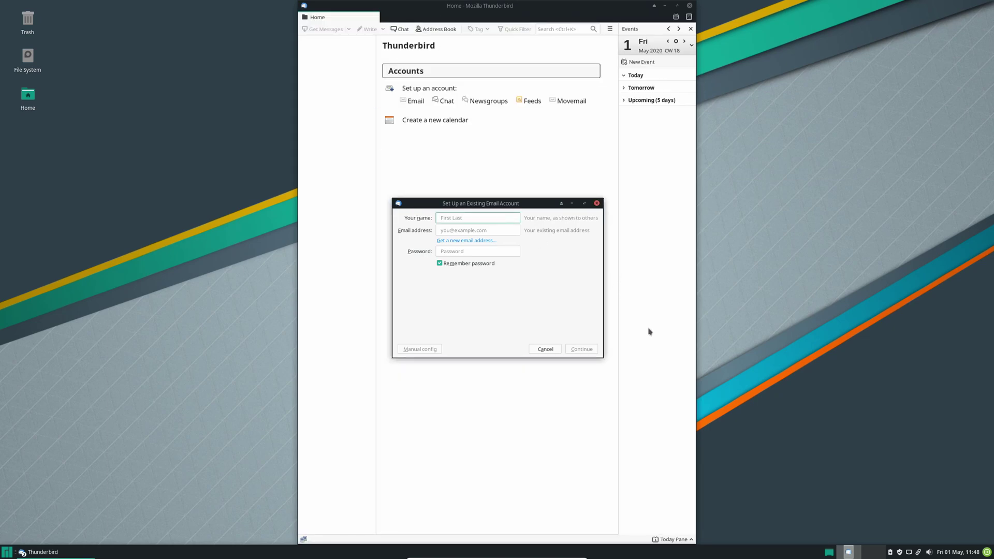
left_click(553, 349)
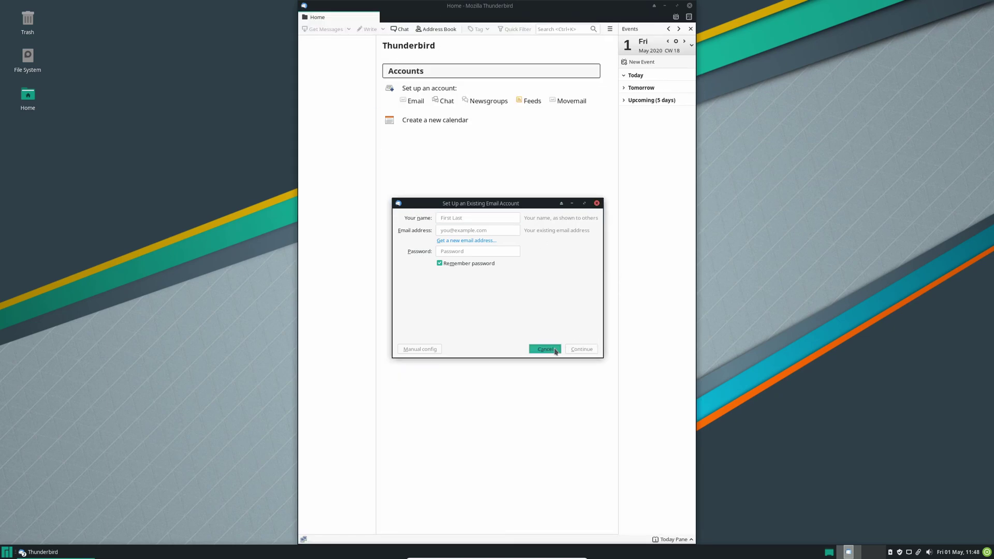
left_click(689, 6)
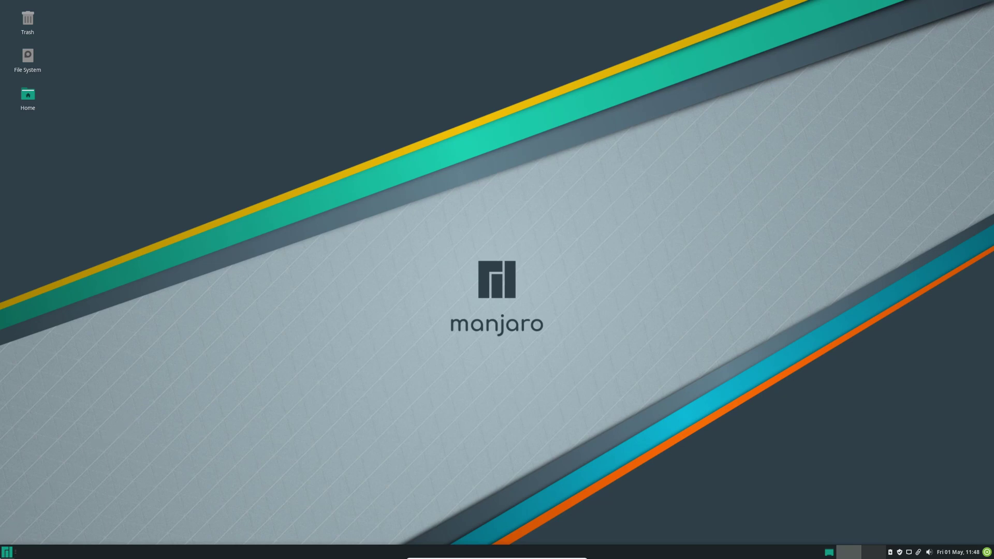
Step: Review the Settings manager's categories, look at Kvantum Manager's theme options, and close both windows
left_click(7, 552)
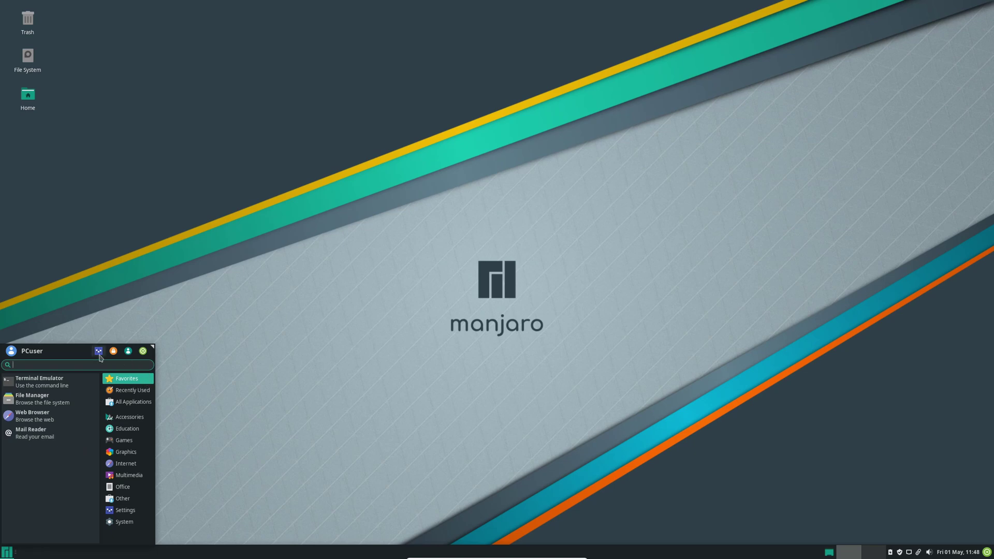
left_click(99, 351)
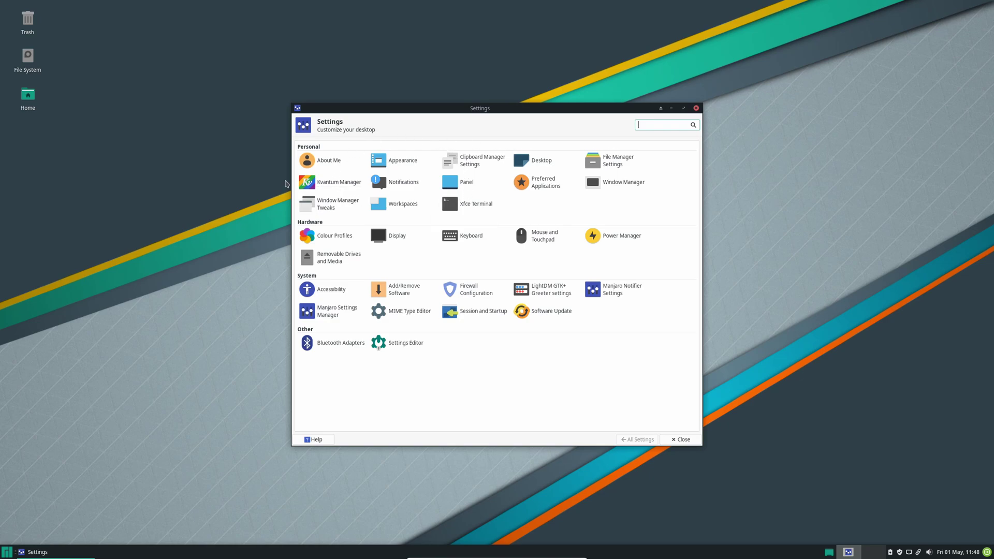
left_click(334, 187)
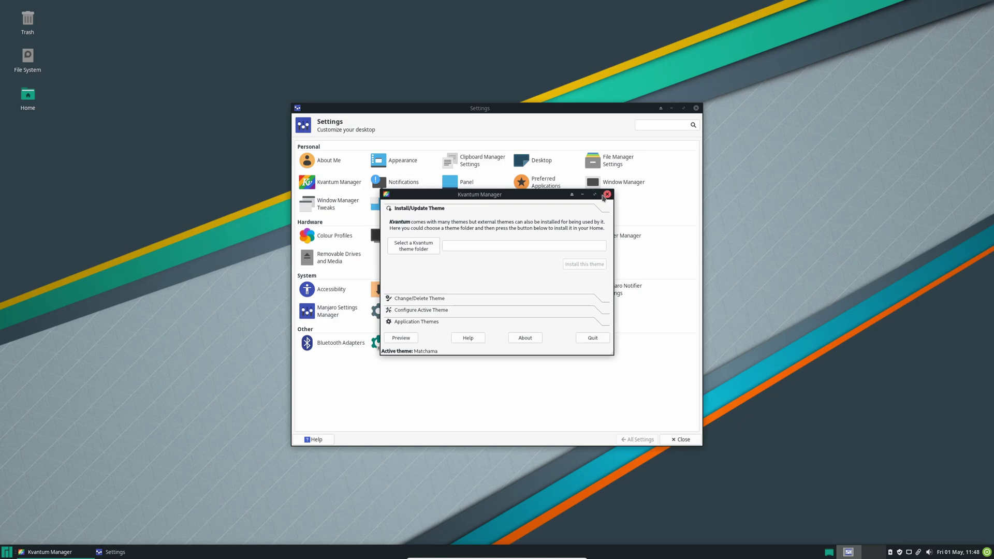
left_click(607, 195)
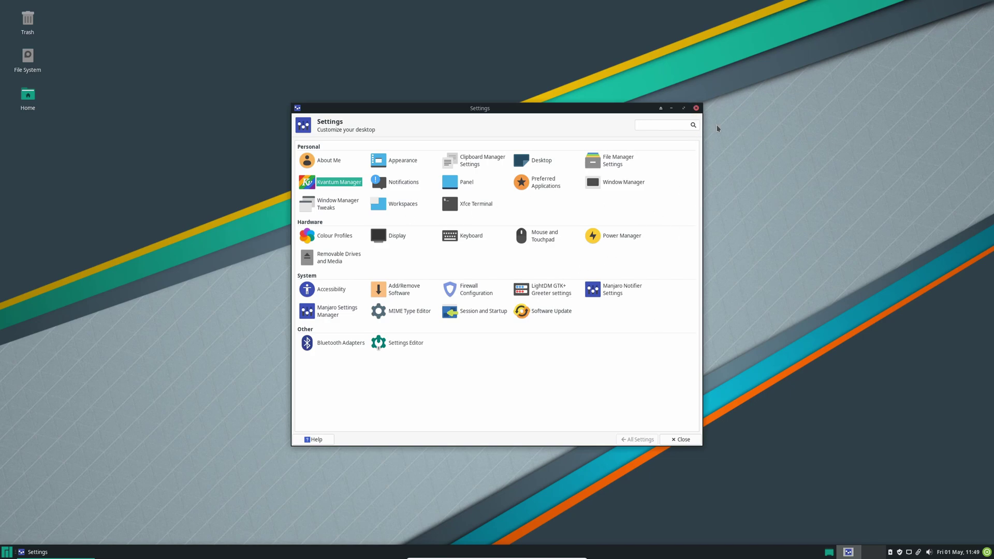
left_click(696, 108)
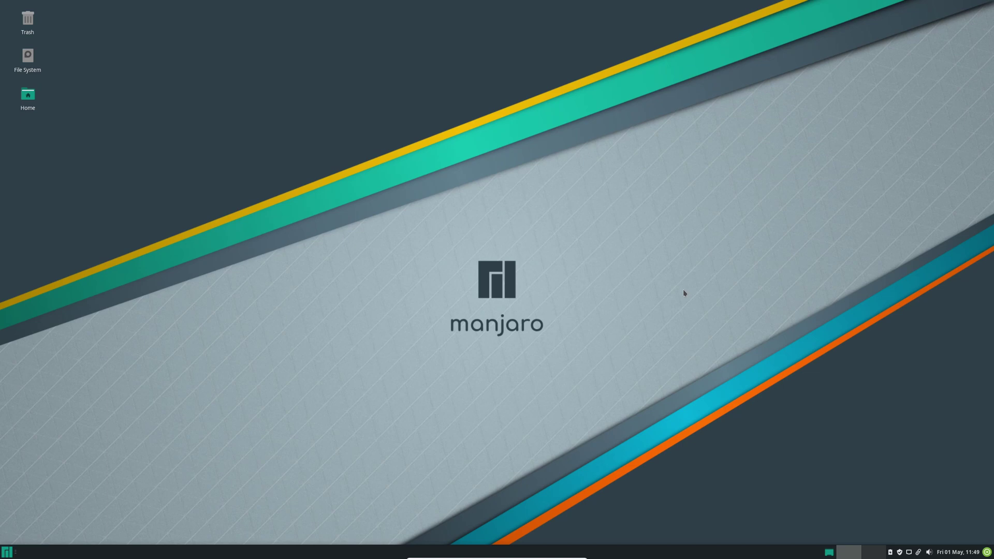
Step: Browse the Accessories applications, open Sensor Viewer to look at its overview, and close it
left_click(1, 555)
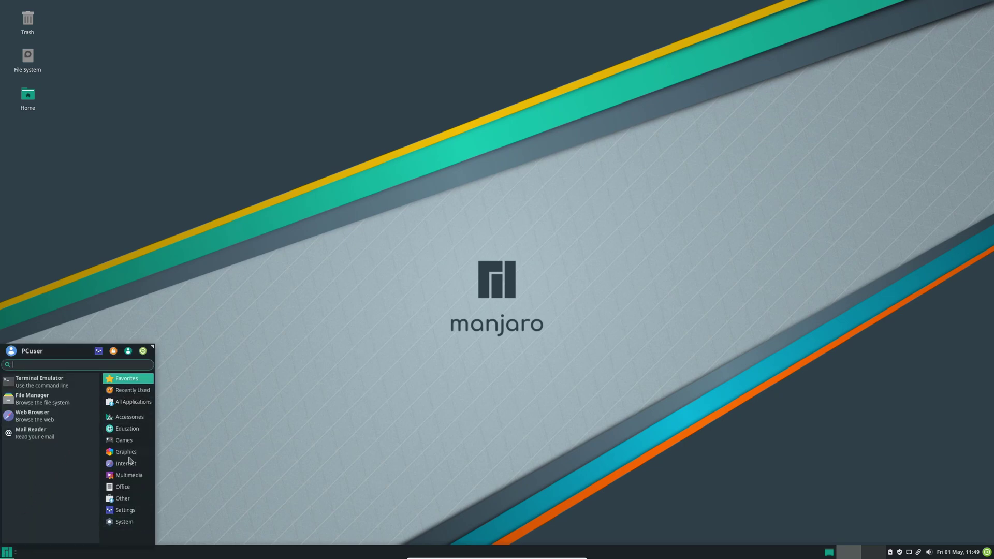
left_click(124, 417)
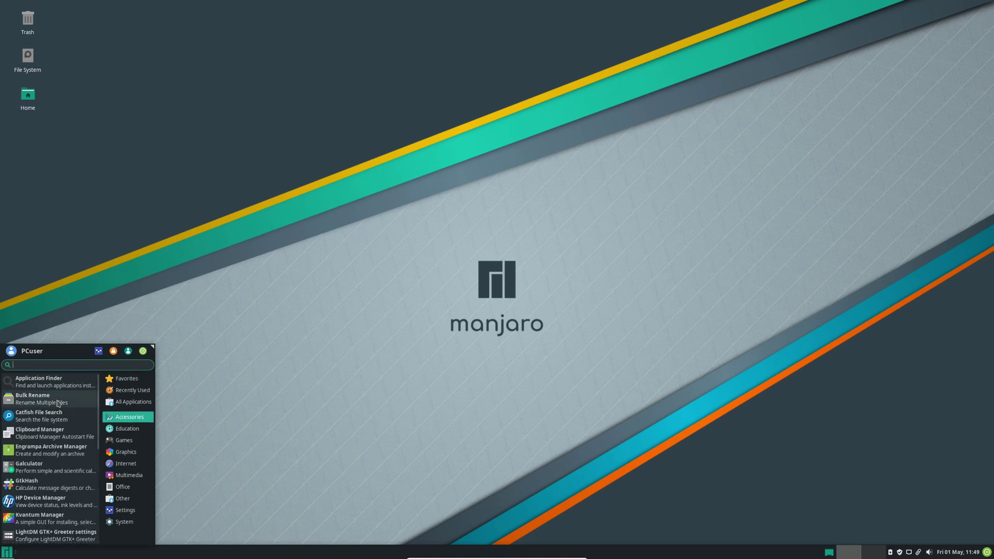
scroll(31, 478, "down", 2)
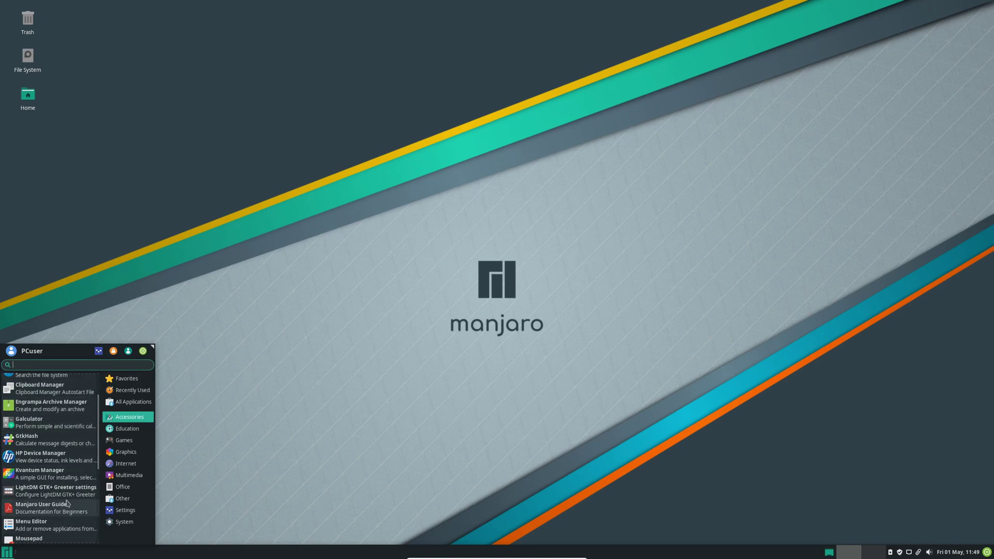
scroll(67, 519, "down", 1)
scroll(68, 520, "down", 6)
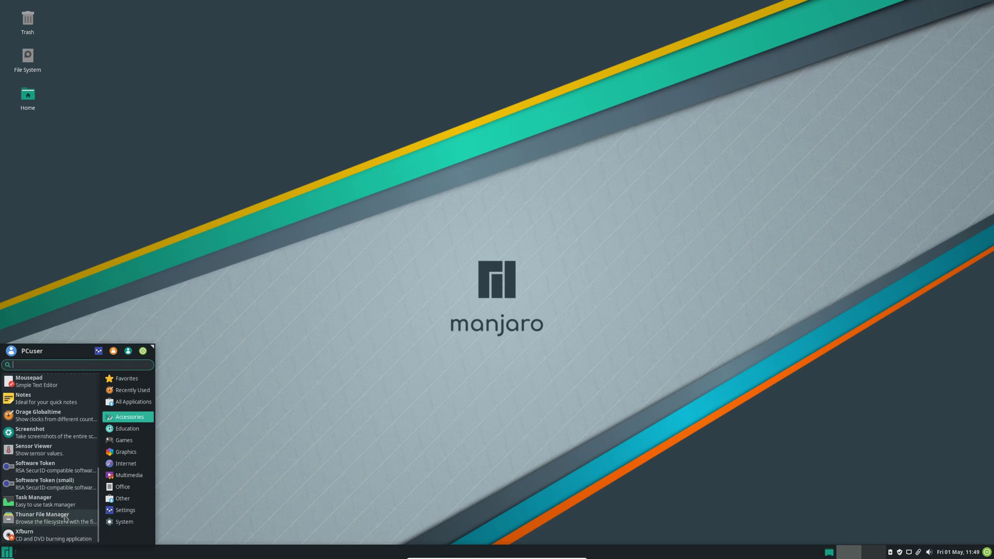
left_click(36, 449)
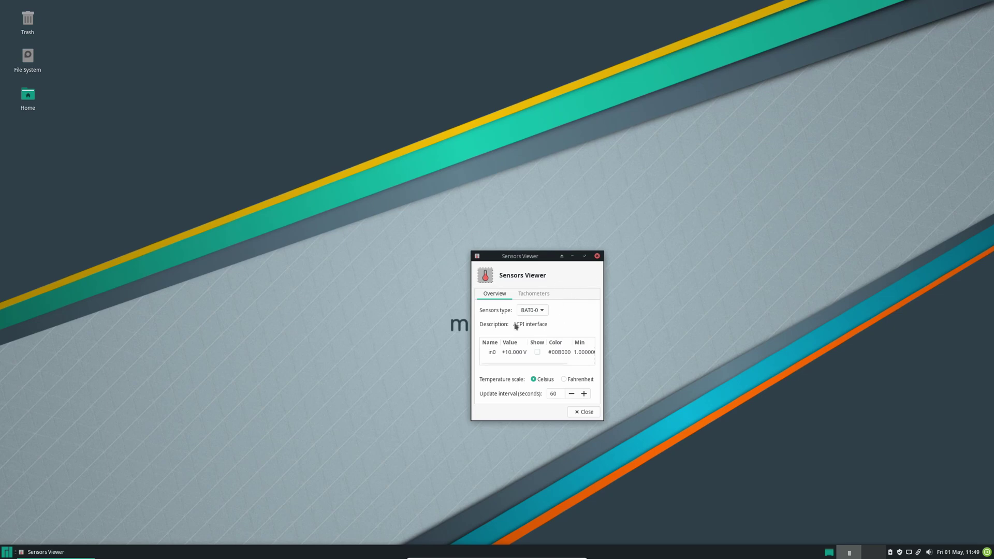
left_click(597, 255)
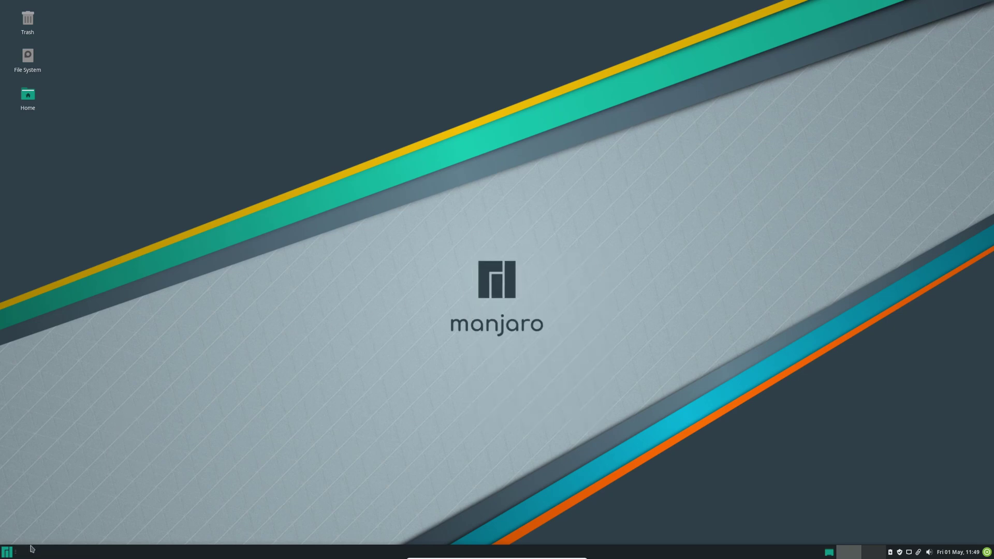
Step: Open Task Manager from the Accessories applications, review the processes and memory usage, and close it
key("super")
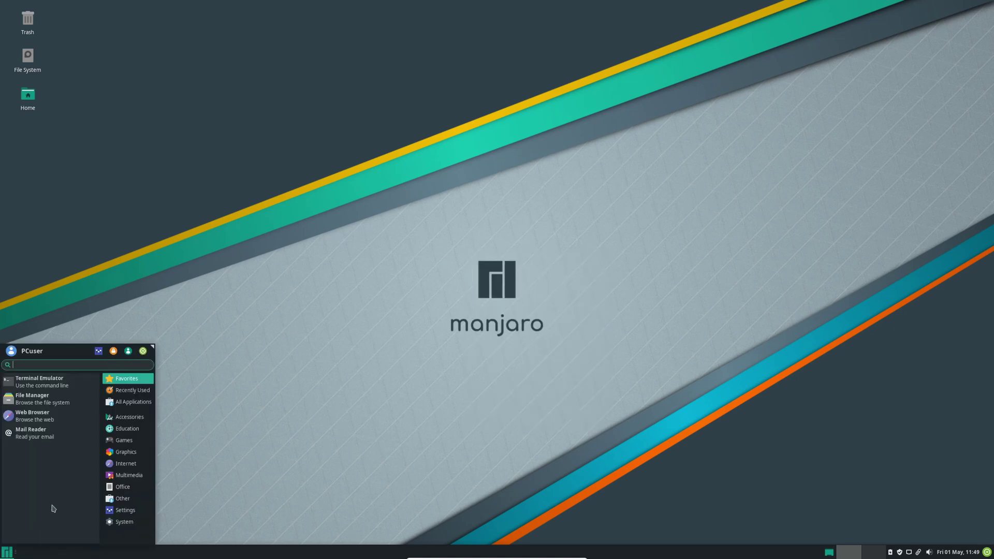
left_click(133, 421)
scroll(53, 478, "down", 5)
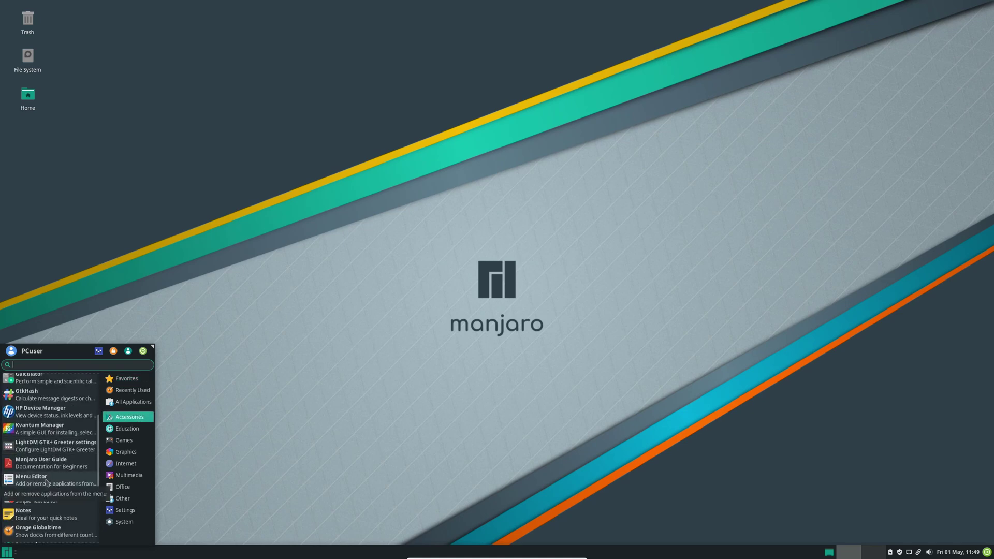
scroll(46, 482, "down", 3)
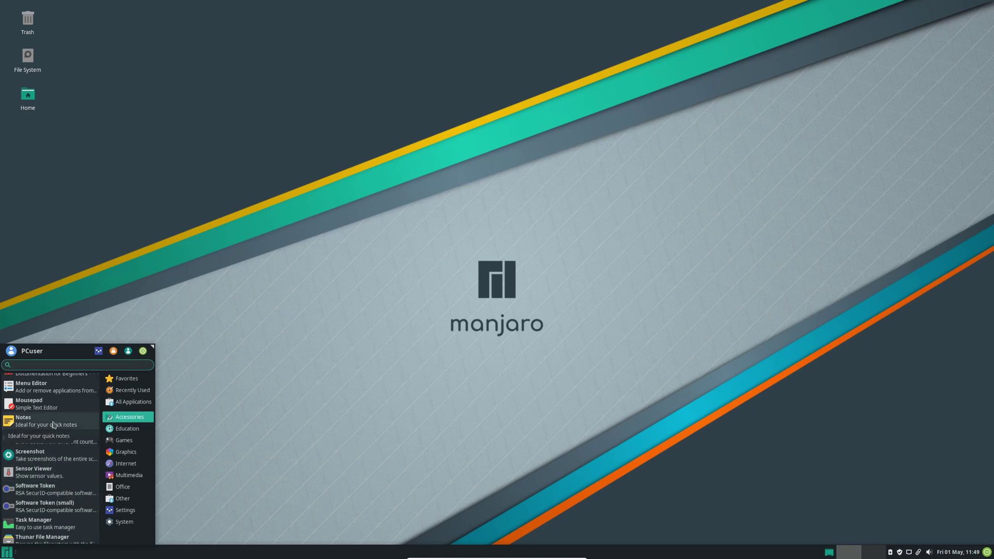
scroll(75, 506, "down", 1)
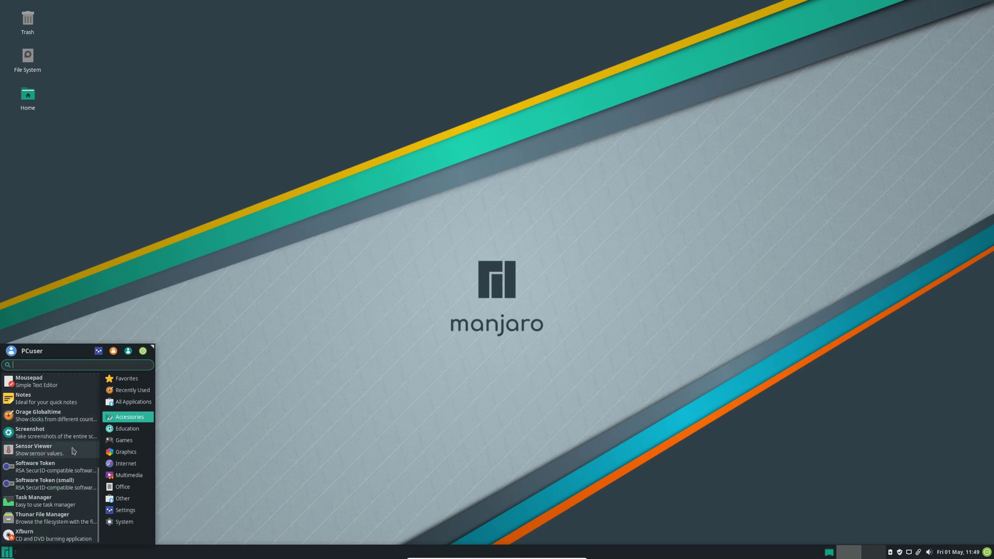
left_click(61, 506)
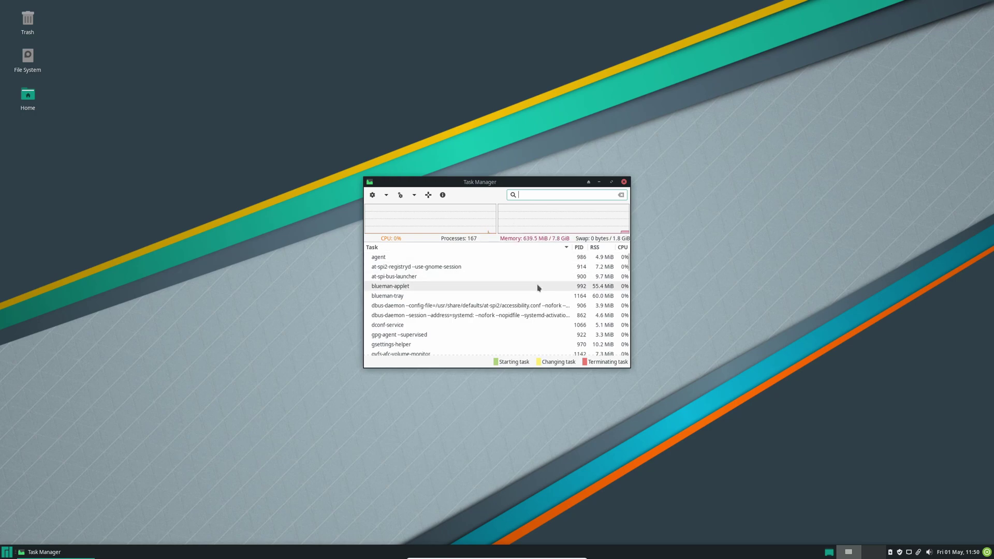
left_click(623, 183)
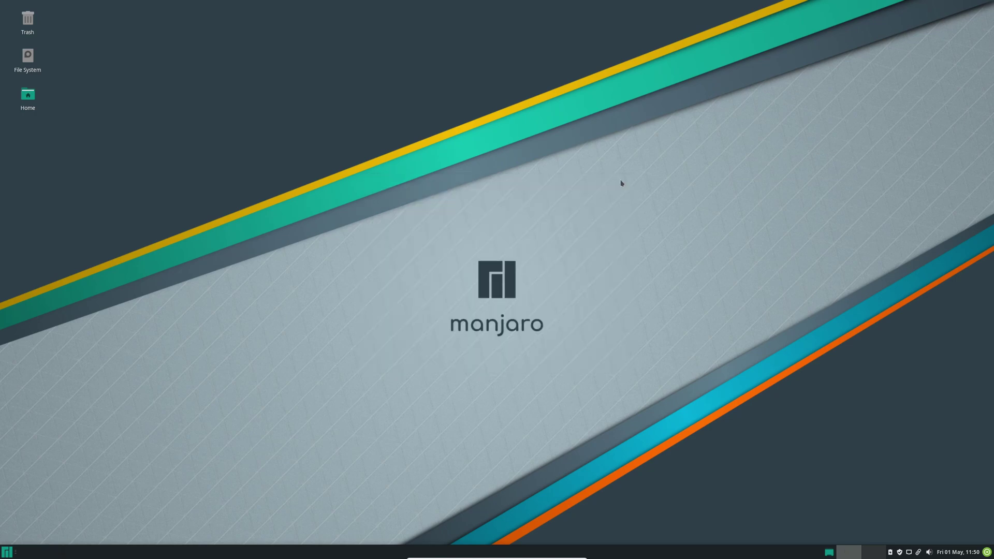
Step: Browse the installed applications in the Accessories, Education, Games and Graphics categories of the applications menu
left_click(5, 552)
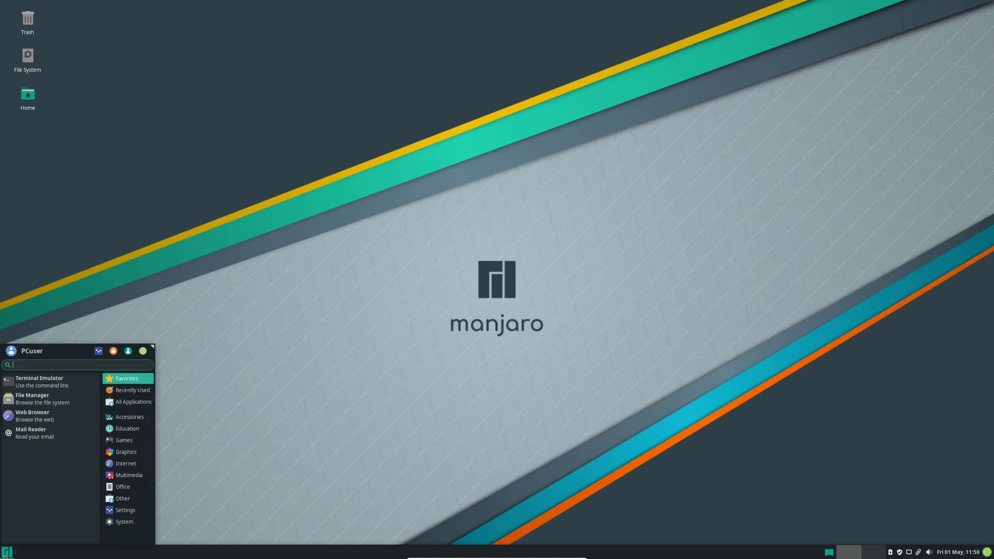
left_click(128, 416)
scroll(86, 459, "down", 5)
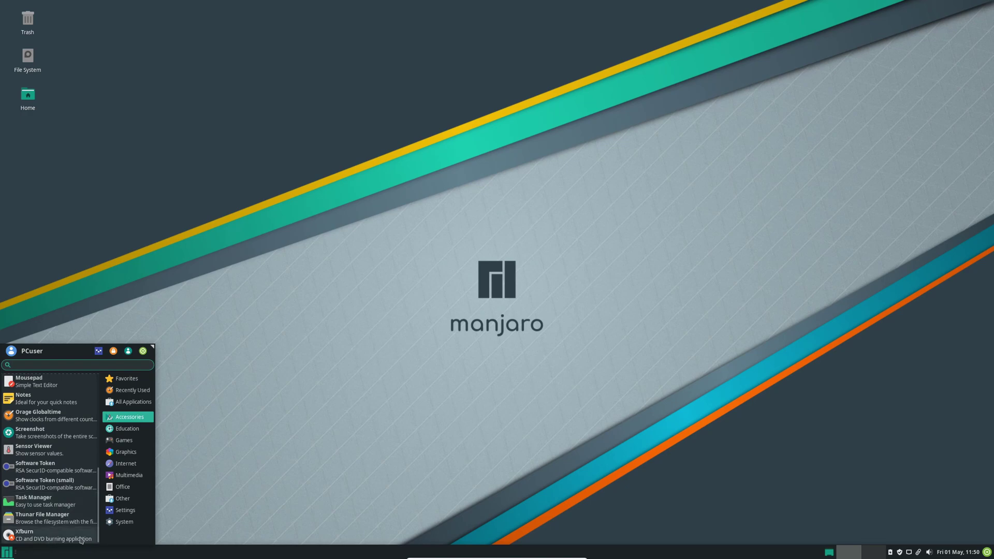
left_click(134, 429)
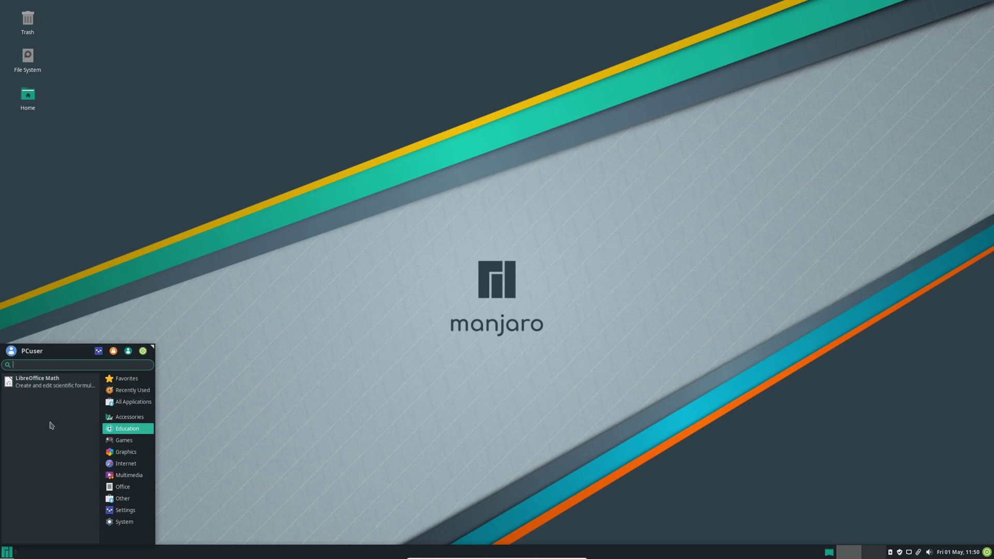
left_click(132, 442)
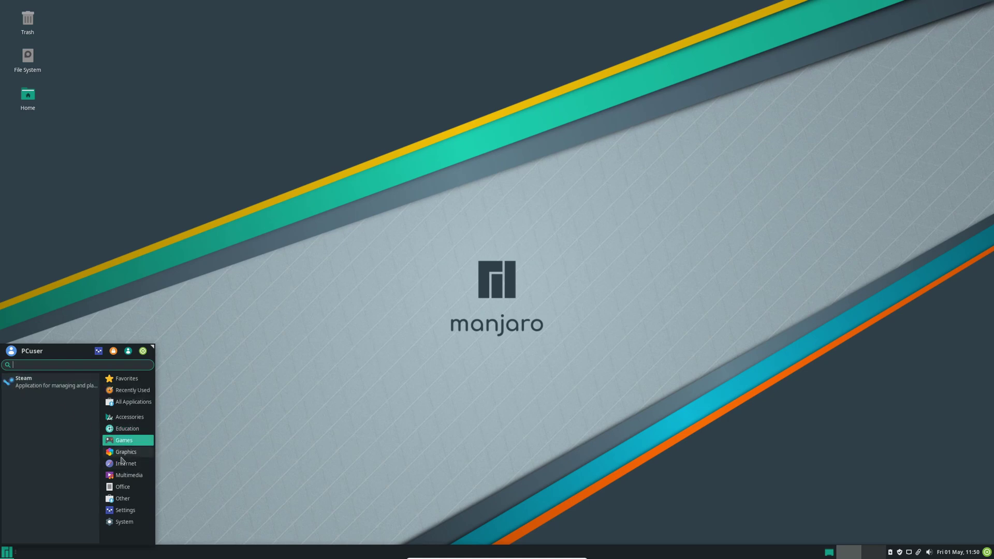
left_click(122, 456)
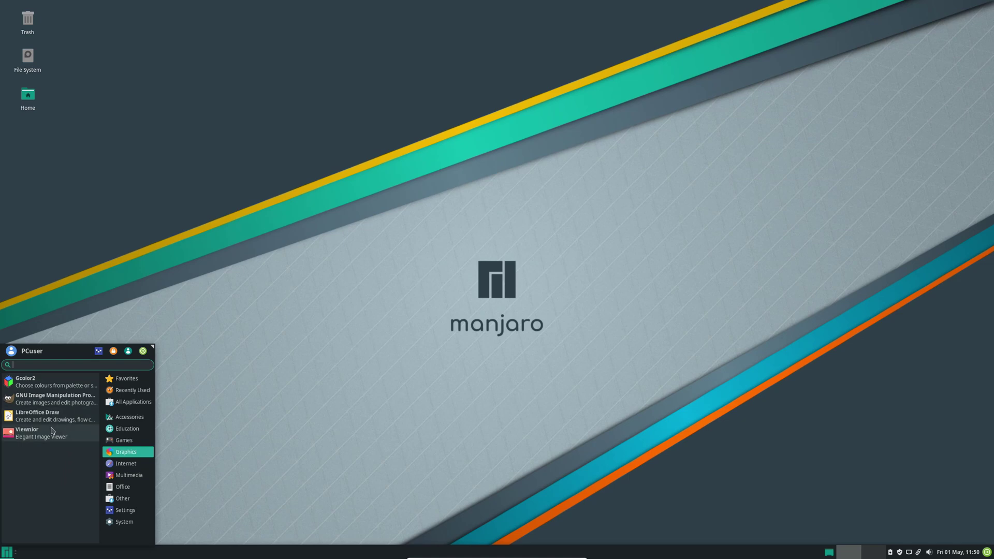
Step: Review the applications listed under the Internet, Multimedia, Office and Other categories
left_click(124, 464)
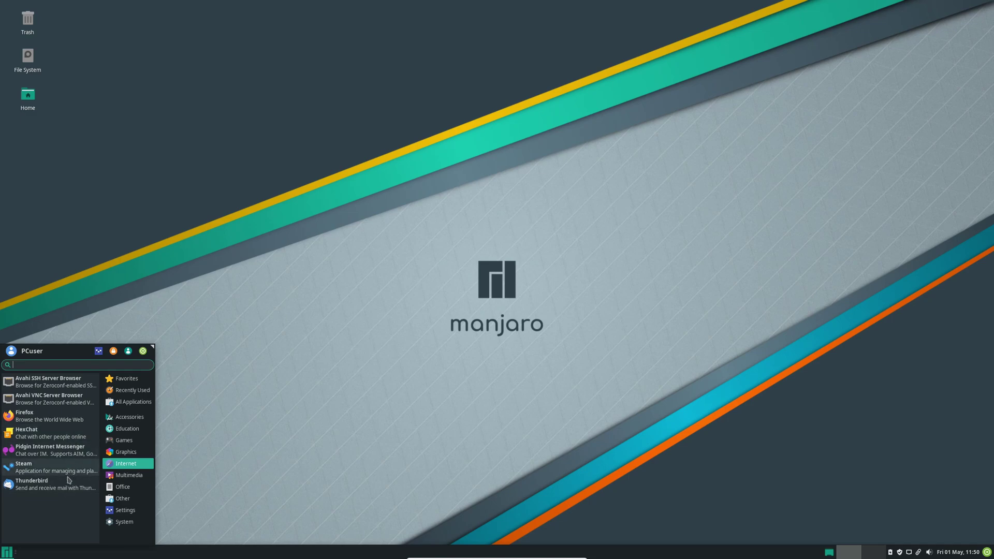
left_click(121, 478)
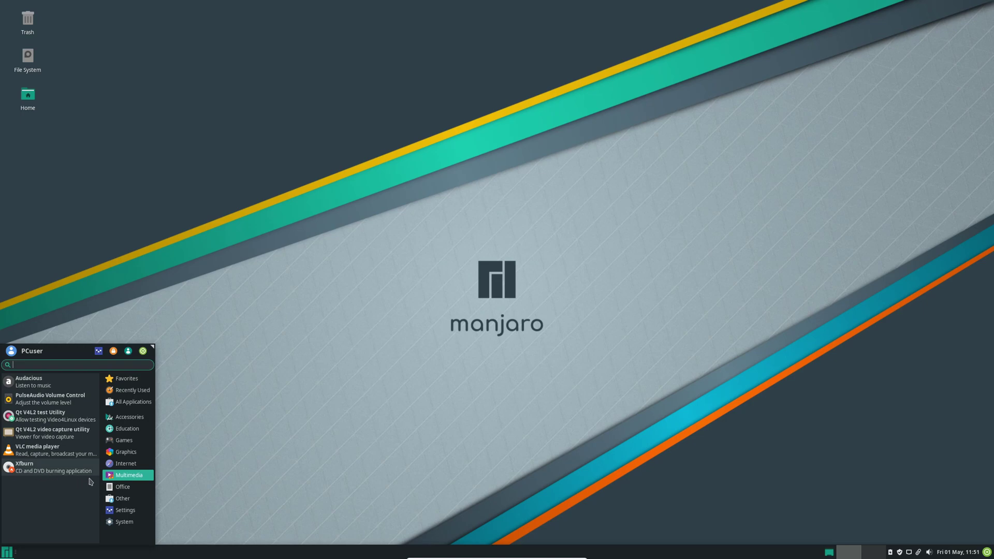
left_click(117, 487)
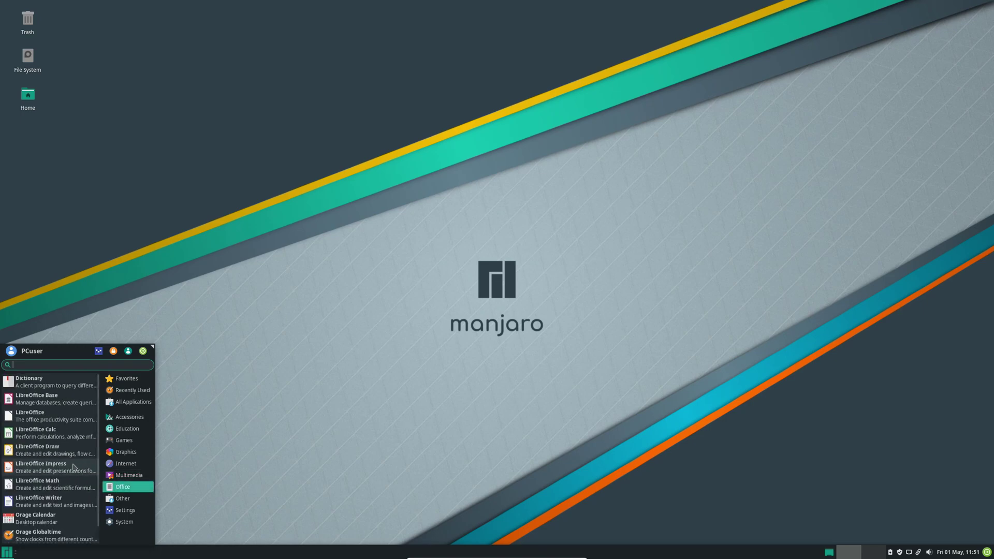
scroll(73, 466, "down", 1)
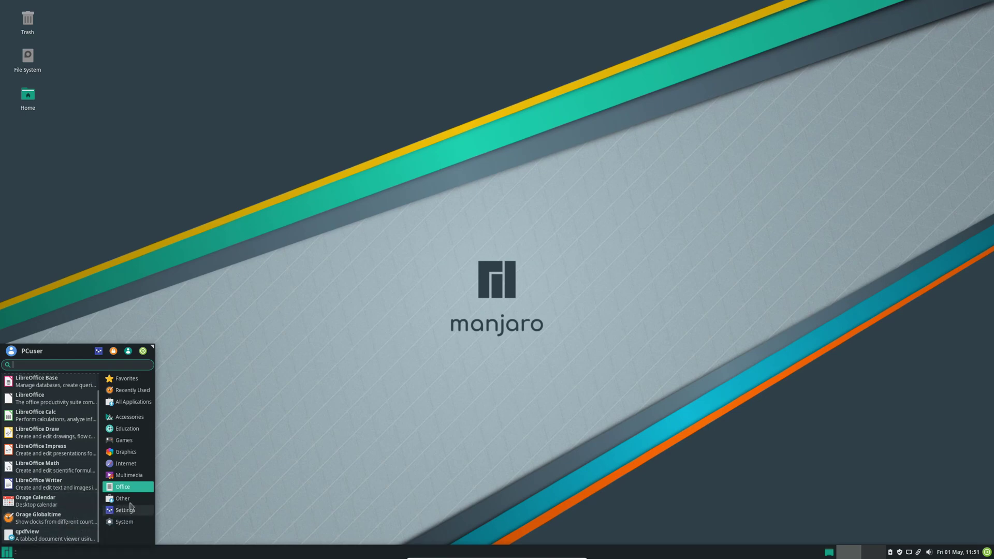
left_click(131, 502)
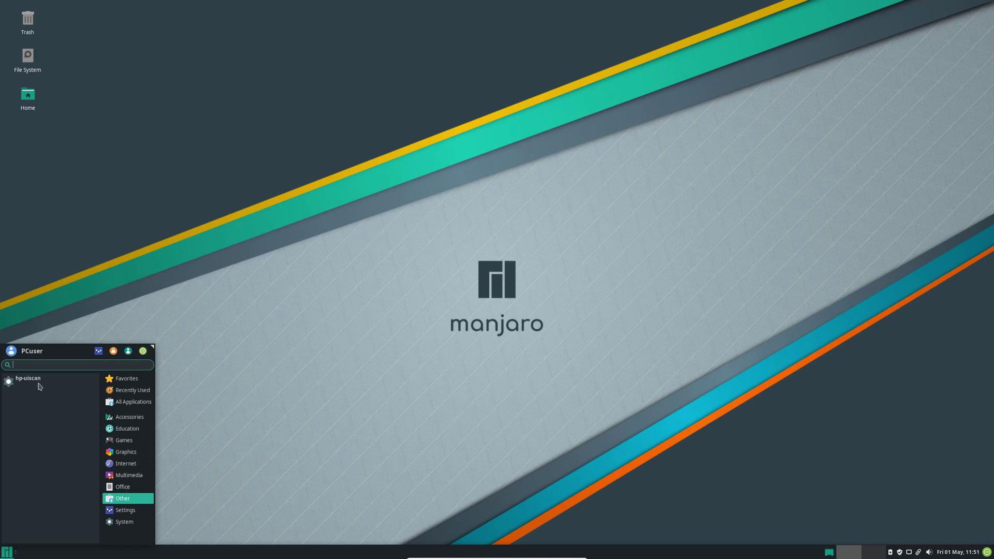
Step: Look through the full list of configuration tools in the Settings category, down to Xfce Terminal
left_click(128, 511)
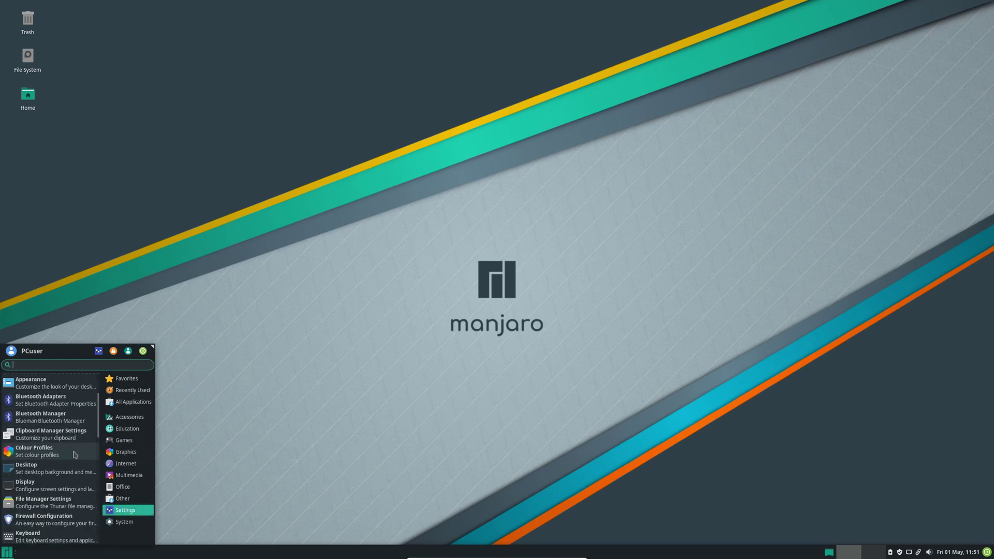
scroll(75, 454, "down", 5)
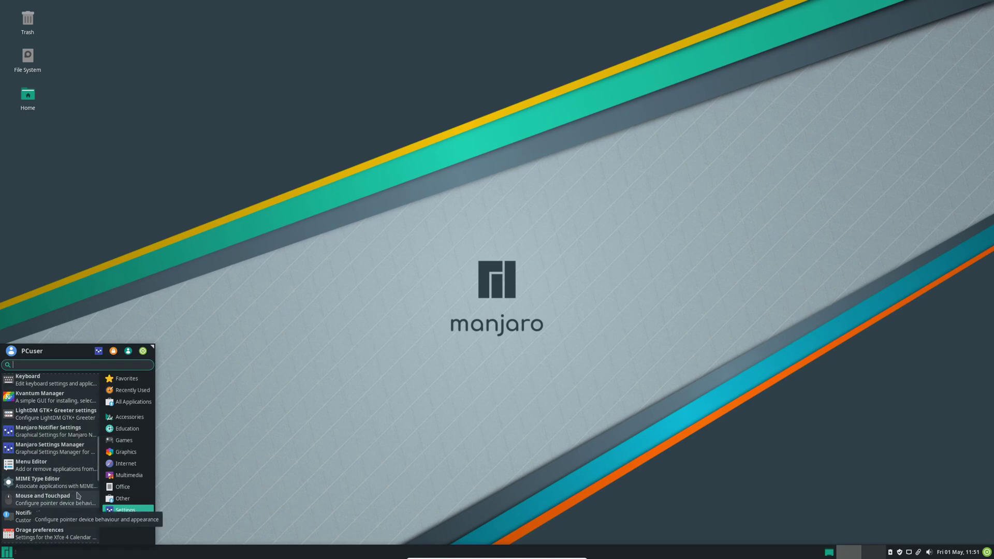
scroll(77, 494, "down", 2)
scroll(75, 495, "down", 2)
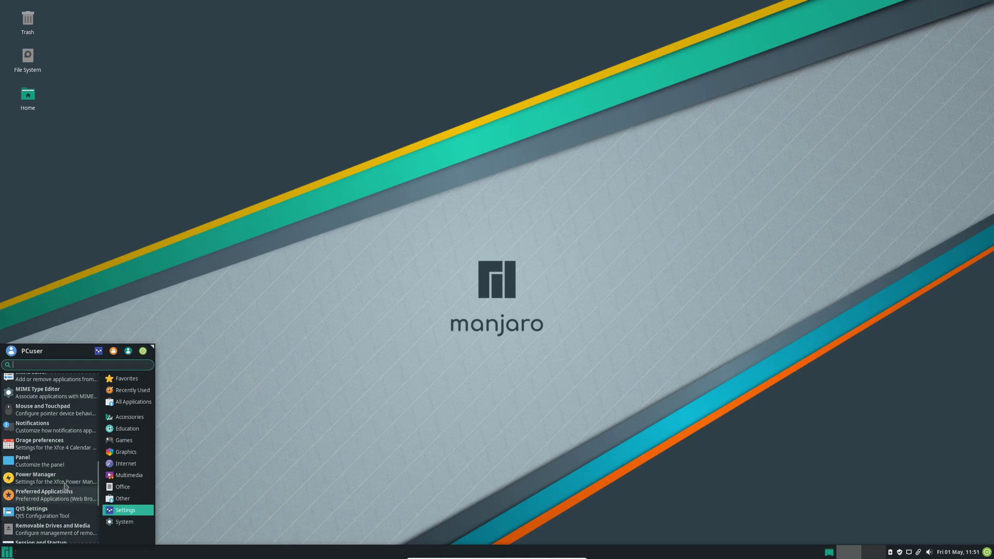
scroll(61, 494, "down", 5)
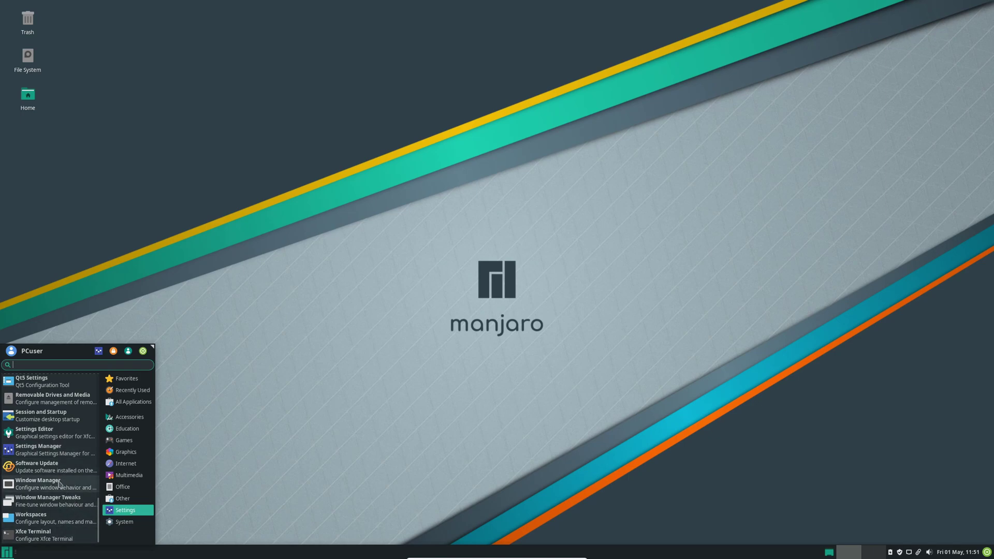
Step: Review the System category's applications, then dismiss the applications menu
left_click(122, 522)
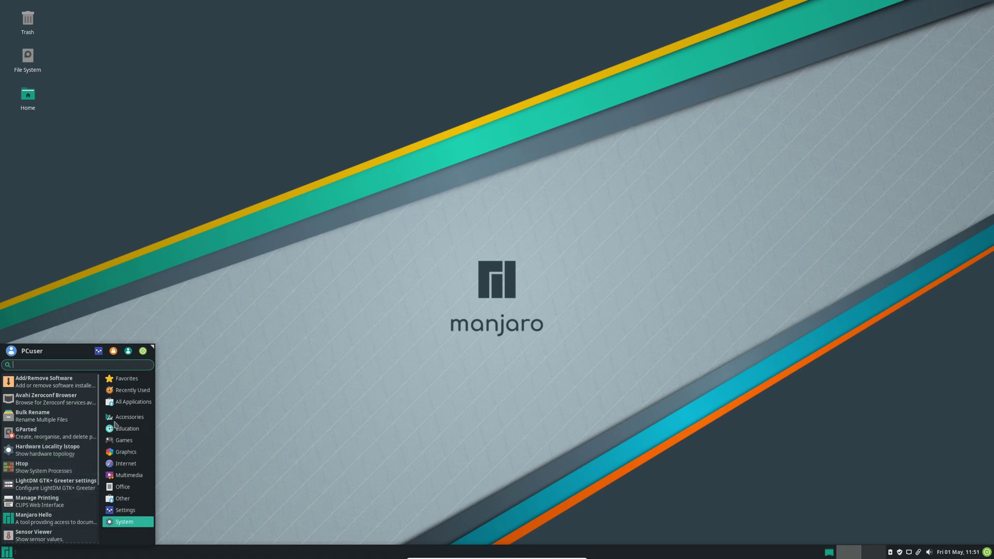
scroll(82, 477, "down", 3)
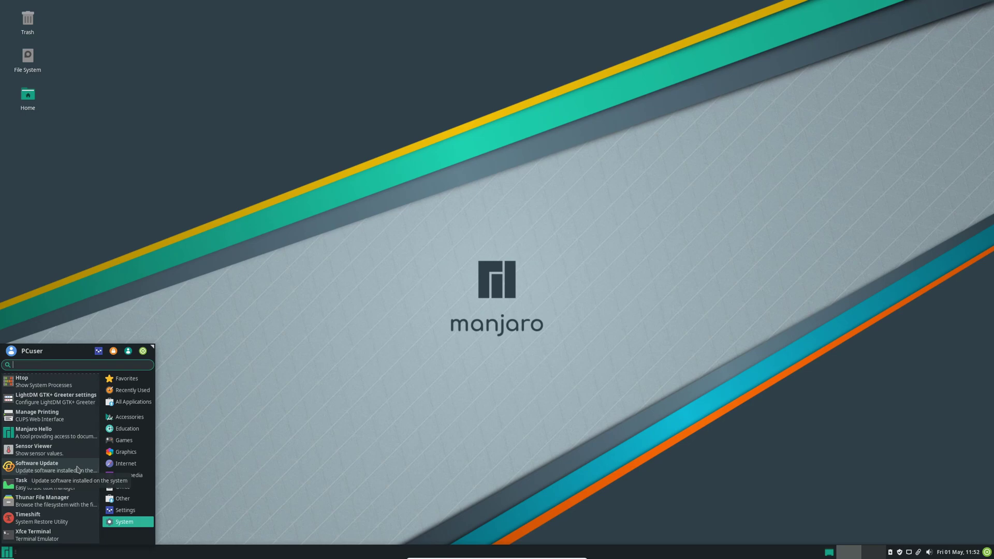
left_click(368, 388)
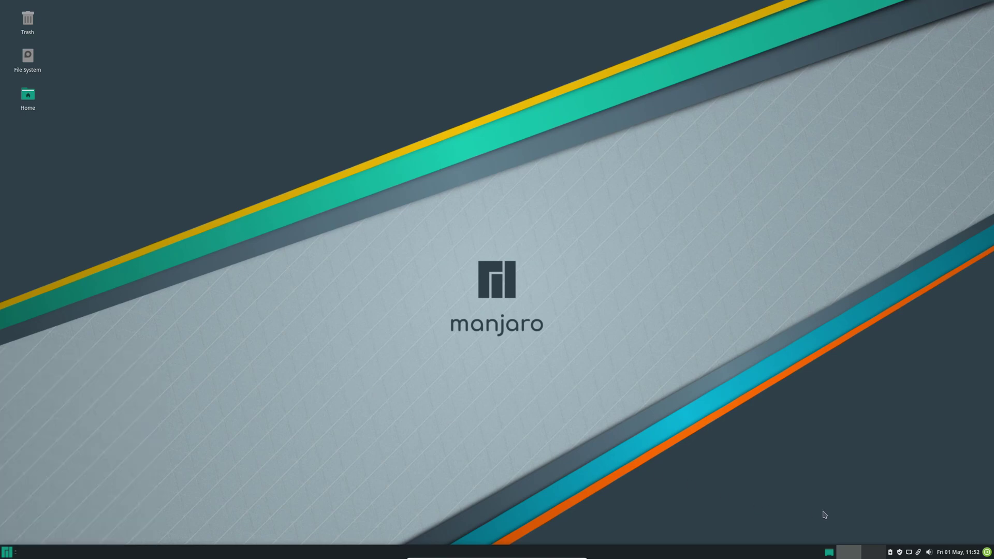
Step: Open the Pamac software manager, view its About information, and close the About dialog
left_click(900, 553)
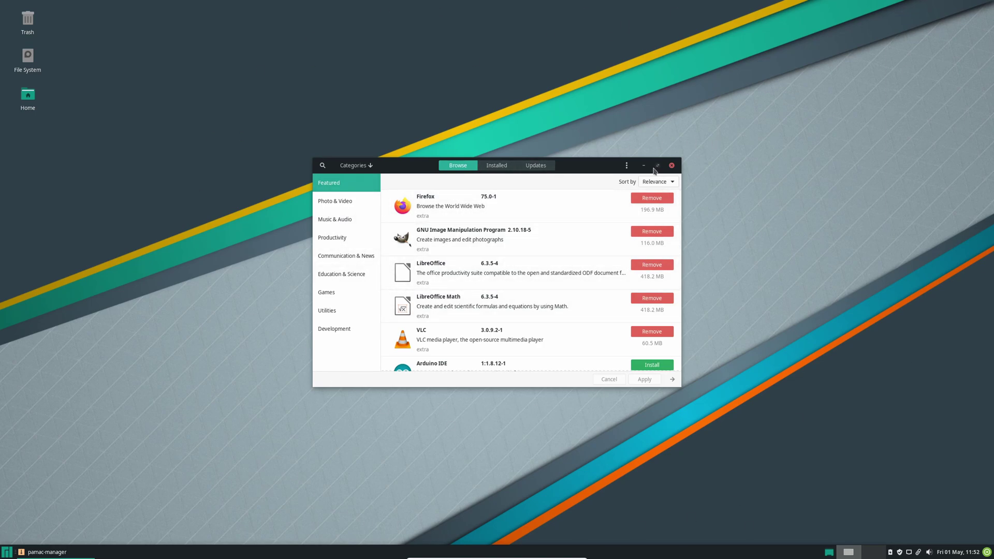
left_click(627, 165)
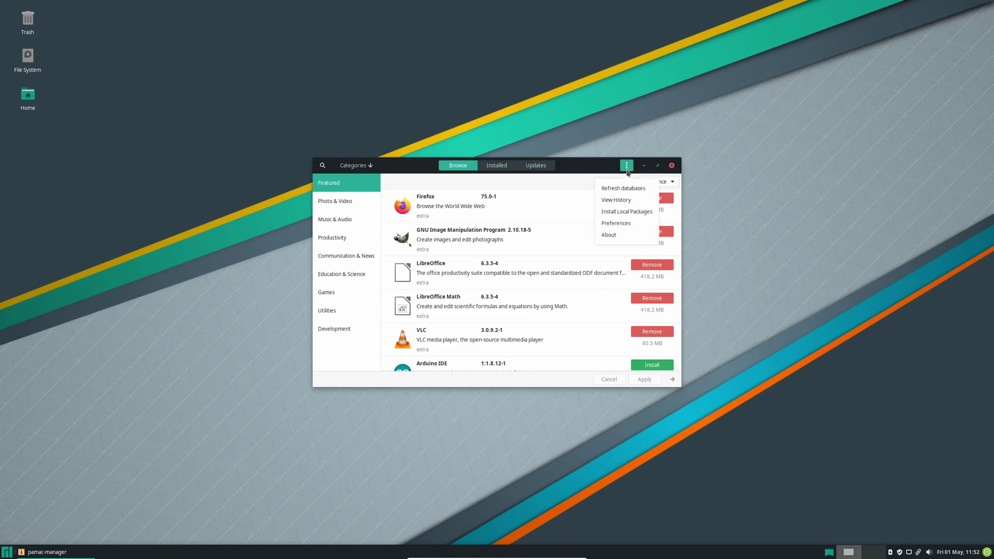
left_click(606, 235)
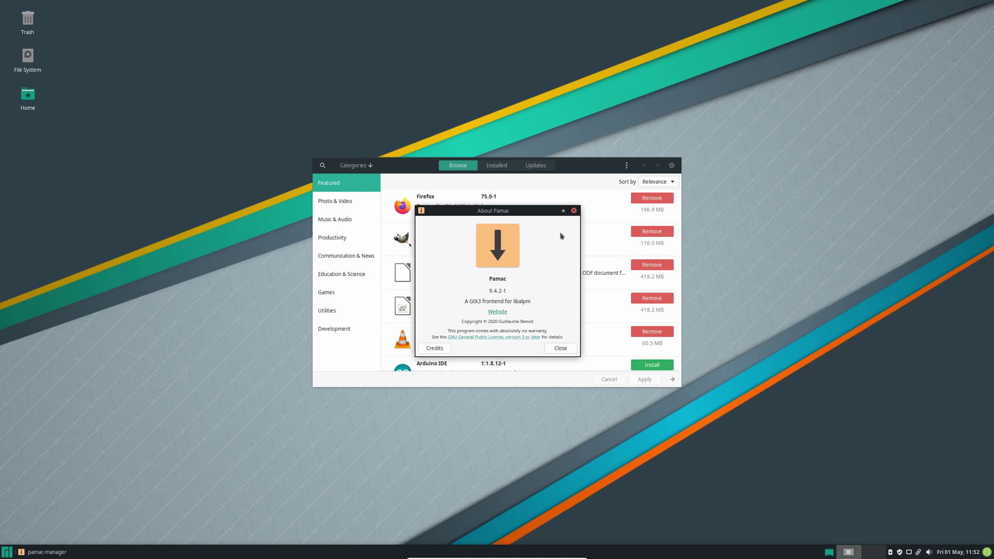
left_click(574, 210)
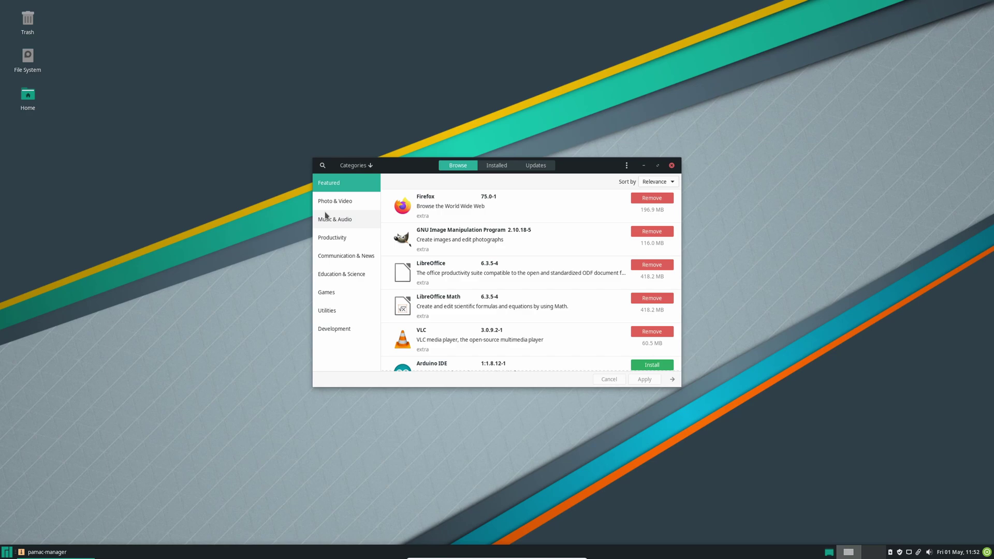
Step: Look through the Featured applications offered in the software manager
scroll(559, 333, "down", 2)
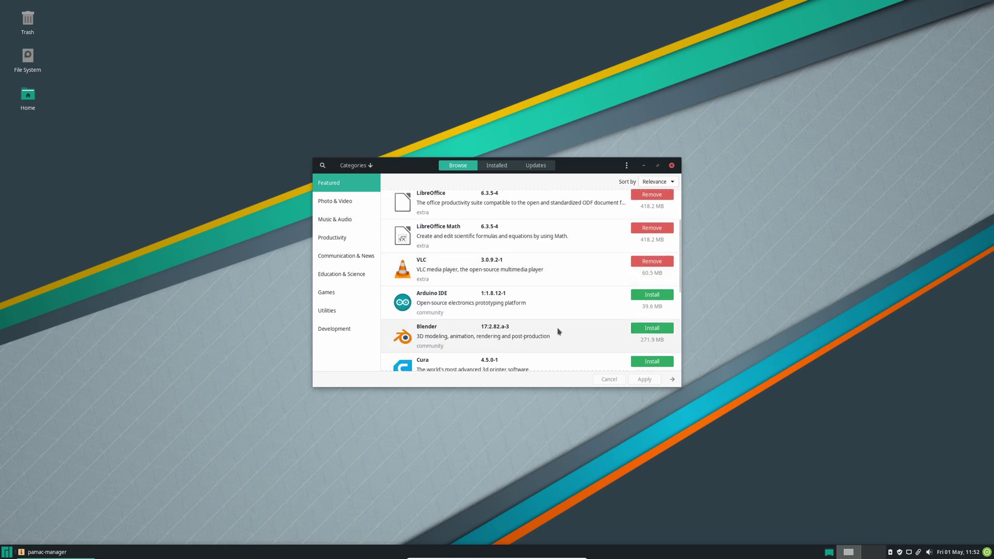
scroll(554, 326, "up", 2)
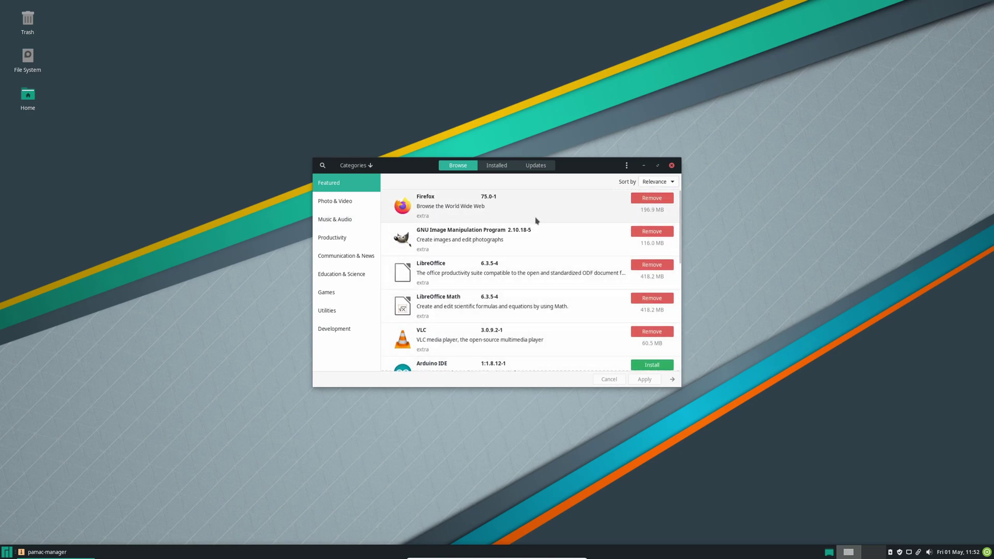
scroll(517, 286, "down", 4)
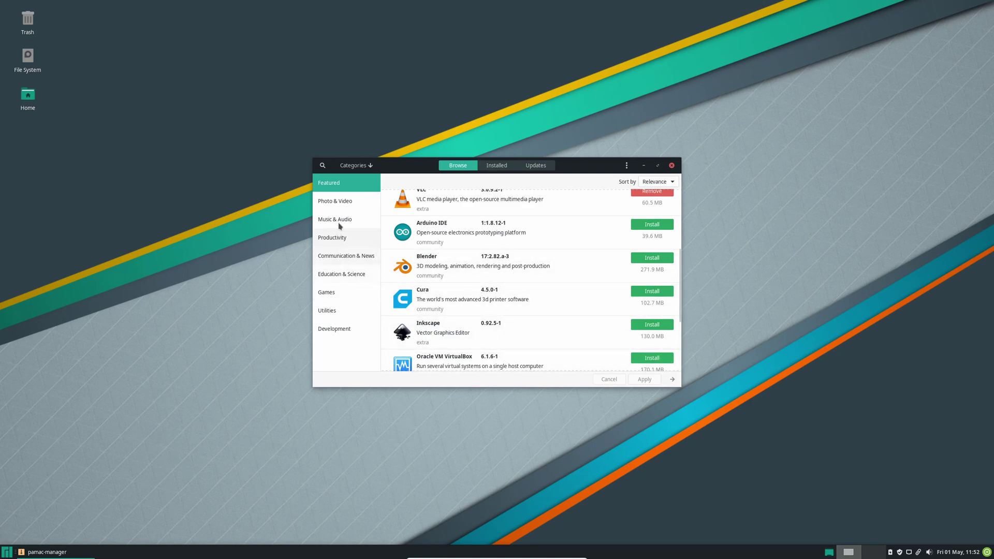
Step: Browse the applications available in the software manager's Photo & Video category
left_click(336, 205)
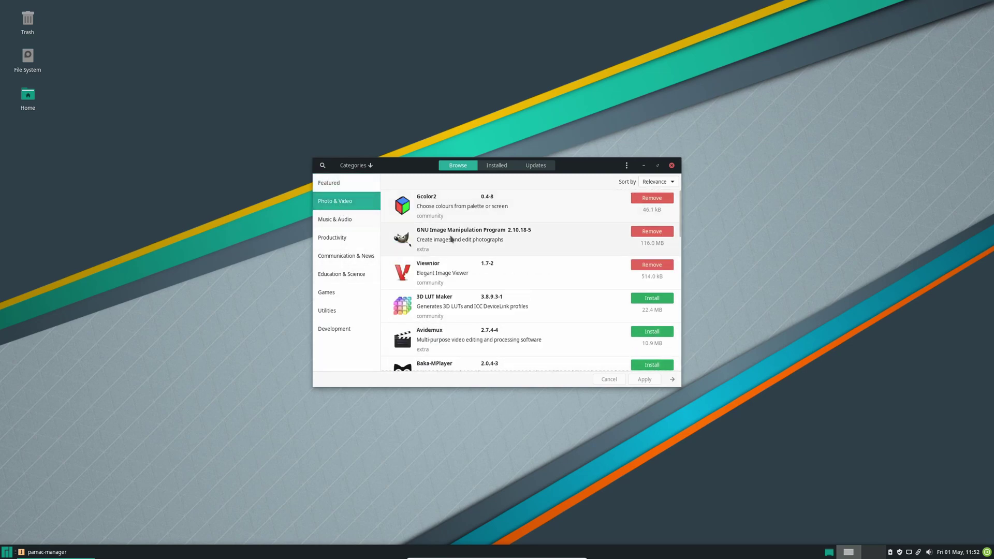
scroll(479, 290, "down", 3)
scroll(479, 292, "down", 12)
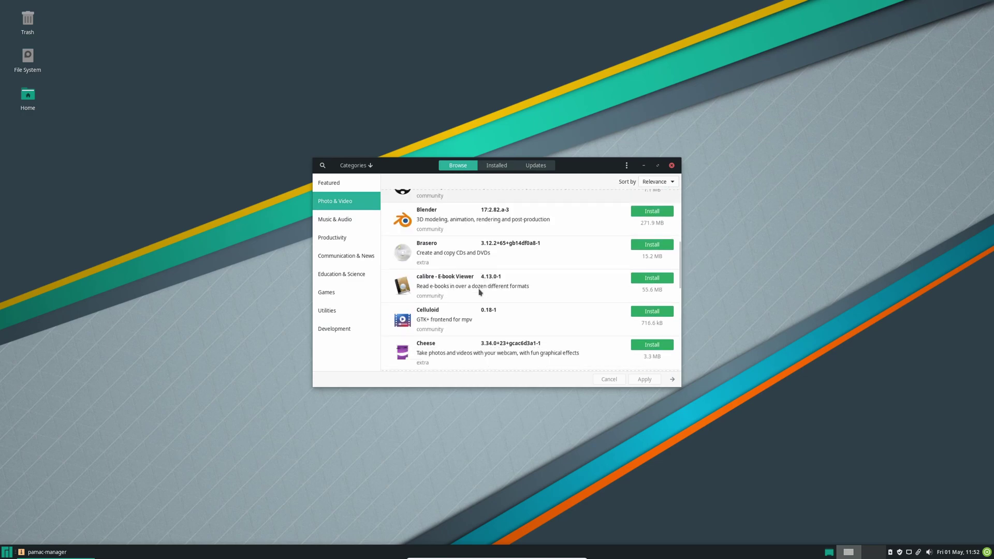
scroll(479, 292, "down", 6)
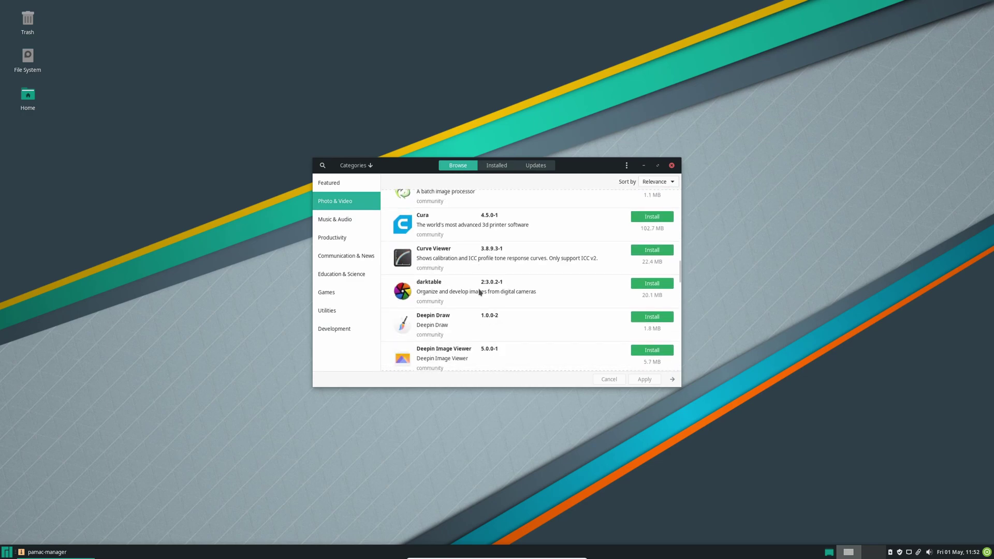
scroll(478, 291, "down", 8)
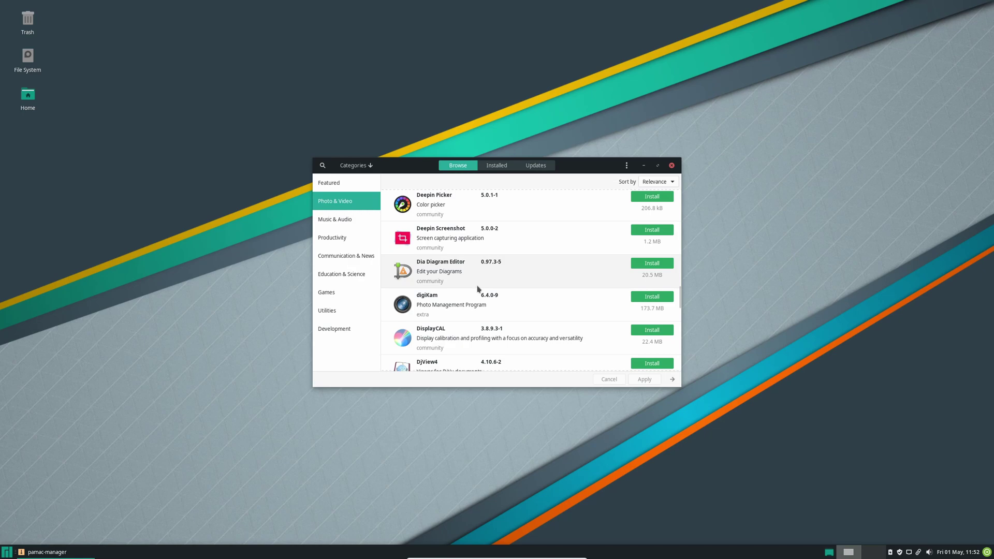
scroll(477, 288, "down", 6)
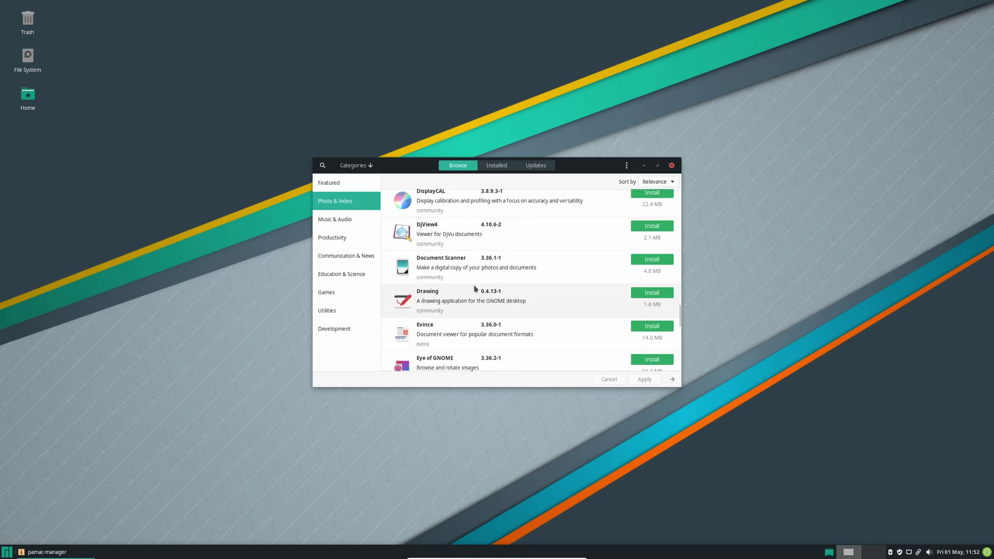
scroll(475, 288, "down", 6)
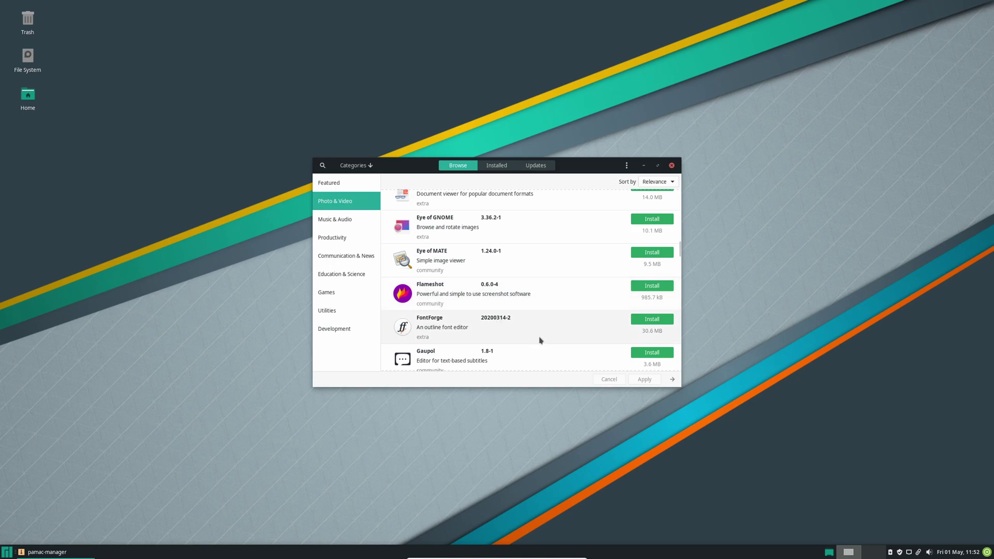
scroll(540, 339, "down", 15)
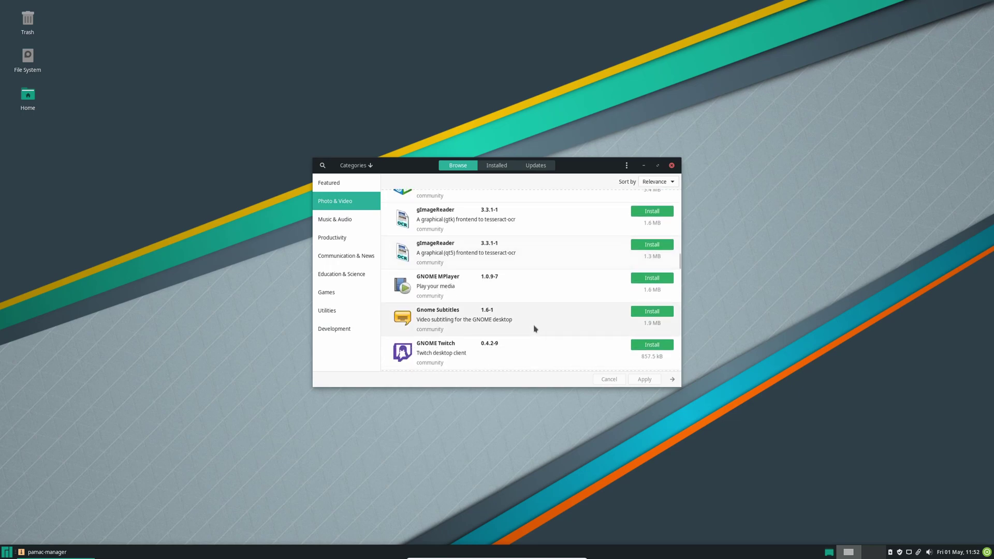
scroll(532, 327, "down", 3)
Step: Browse the applications available in the software manager's Music & Audio category
left_click(331, 218)
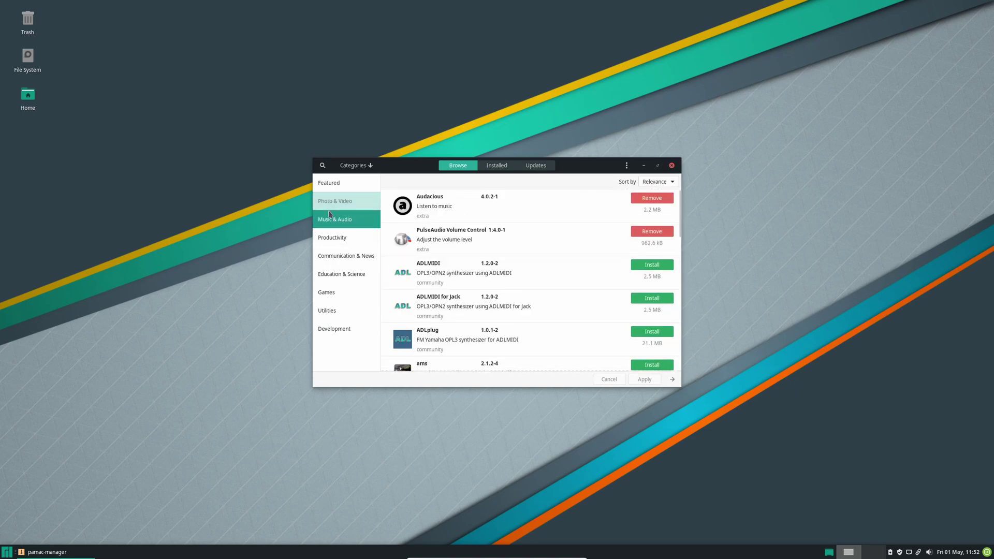
scroll(540, 316, "down", 8)
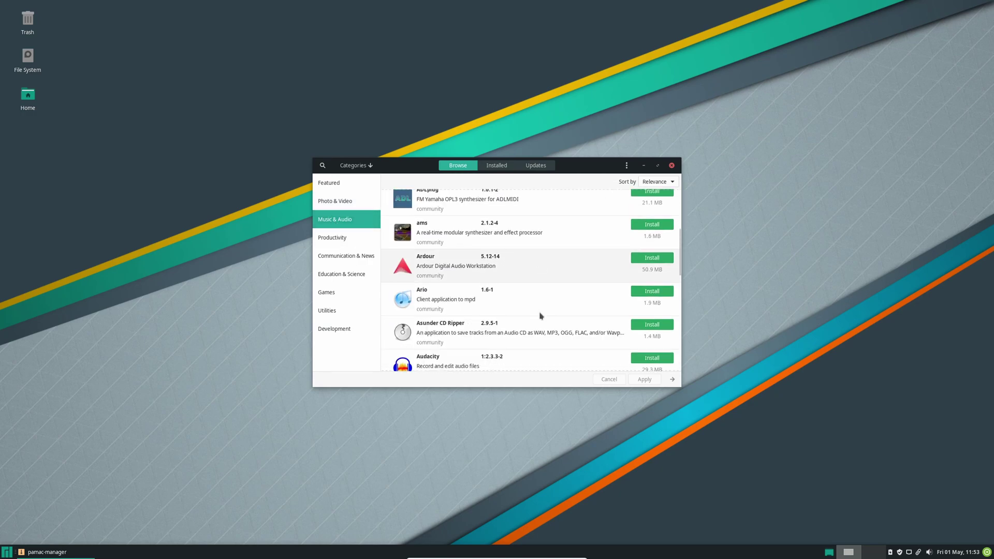
scroll(541, 316, "down", 5)
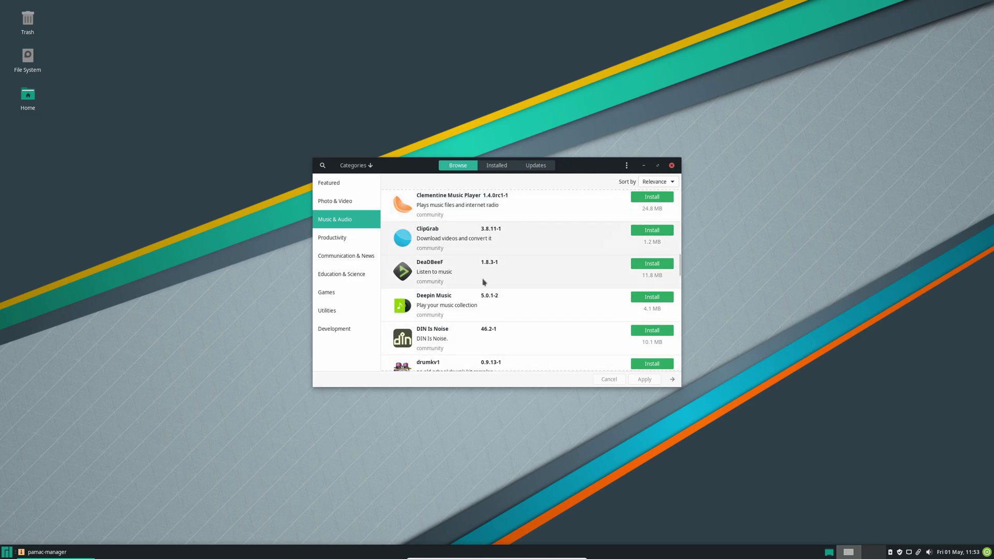
scroll(513, 294, "down", 15)
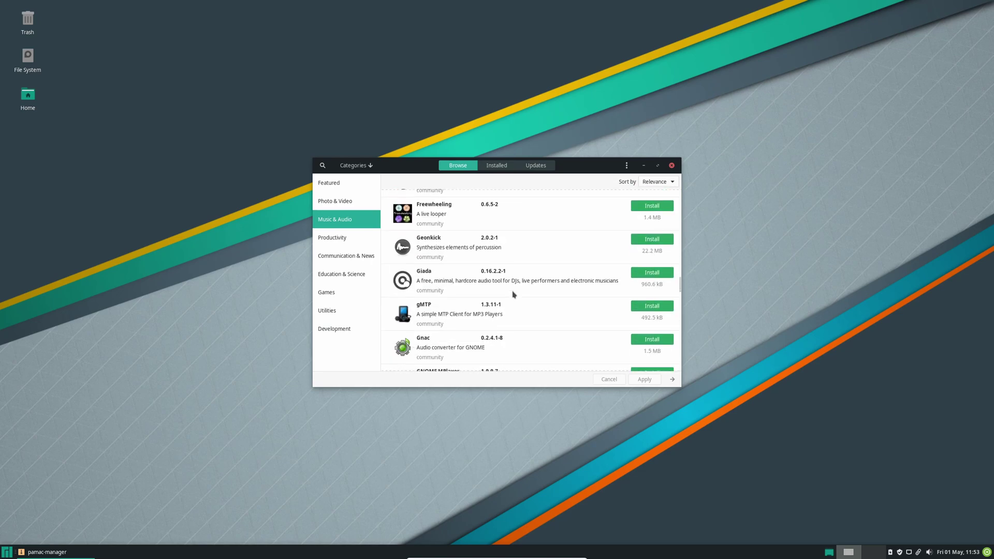
Step: Finish looking through the Music & Audio list and browse the applications in the Productivity category
scroll(512, 294, "down", 3)
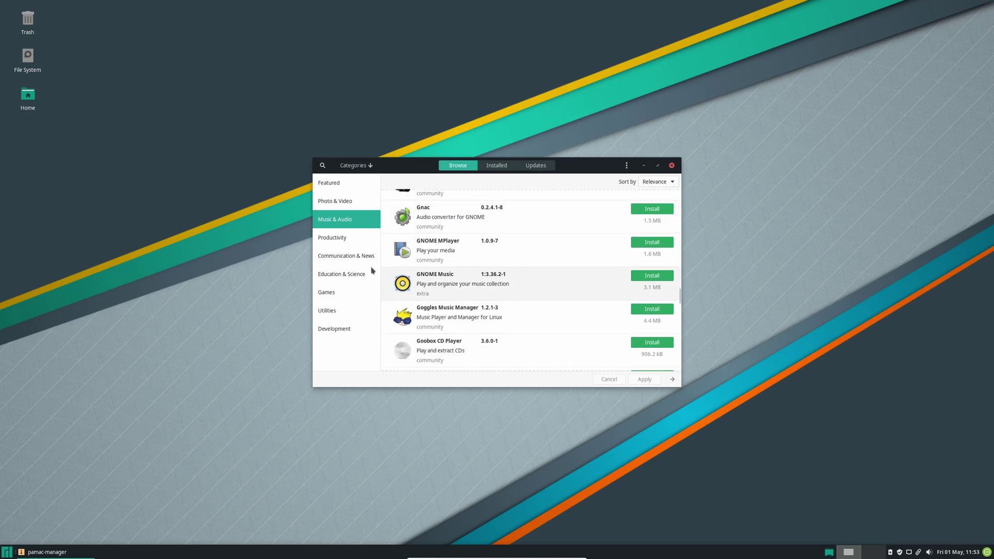
left_click(331, 238)
scroll(580, 303, "down", 10)
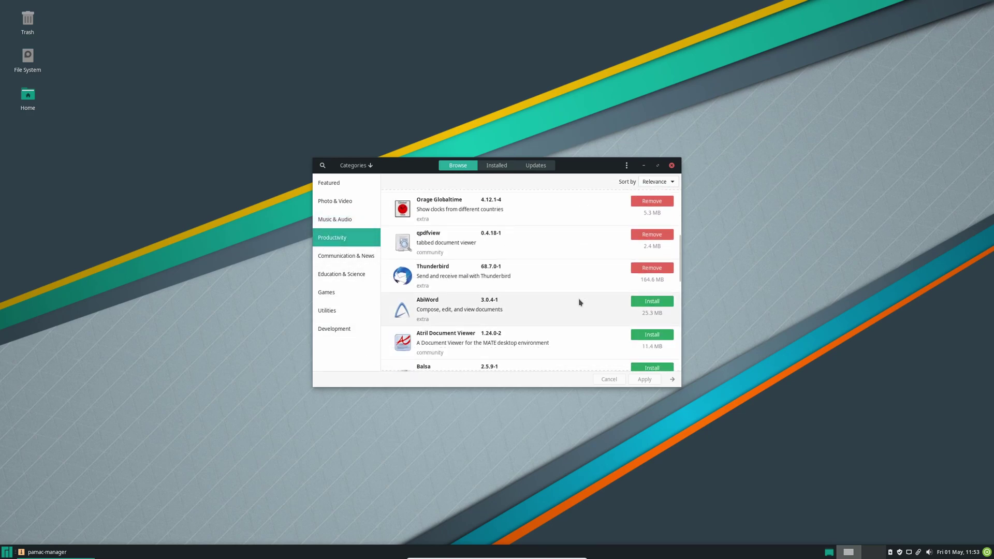
scroll(574, 303, "down", 5)
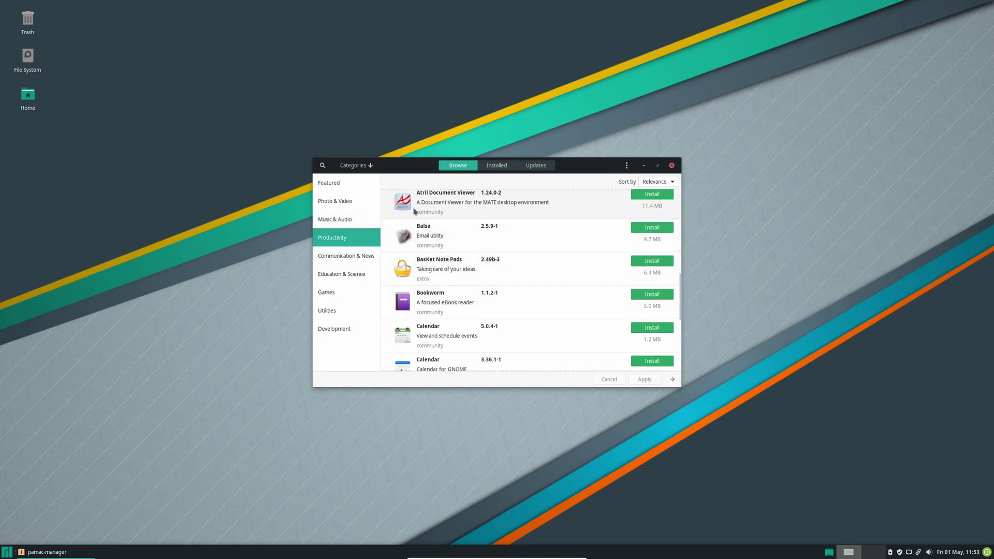
scroll(556, 277, "down", 1)
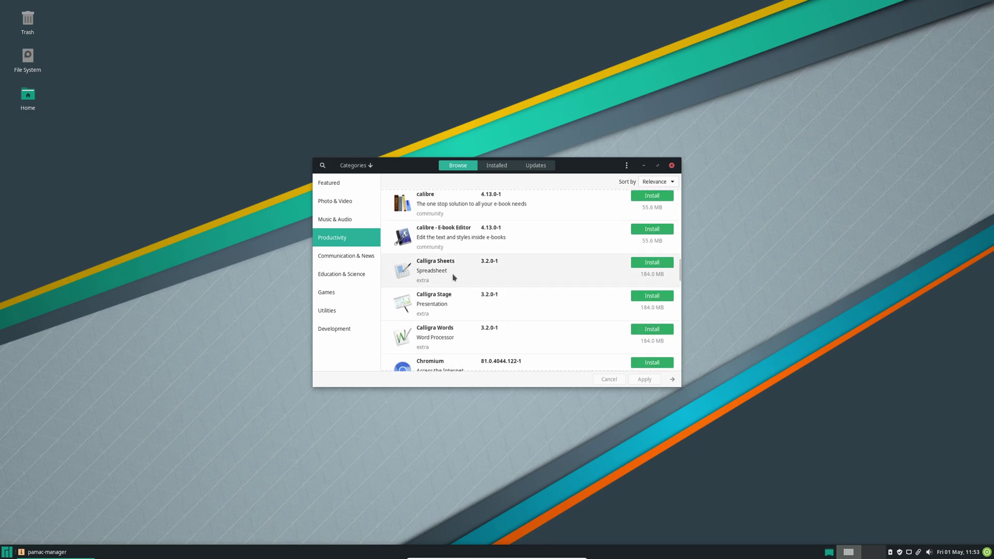
Step: Browse the applications in the Communication & News category, with a brief look at Education & Science
left_click(334, 256)
scroll(479, 270, "down", 4)
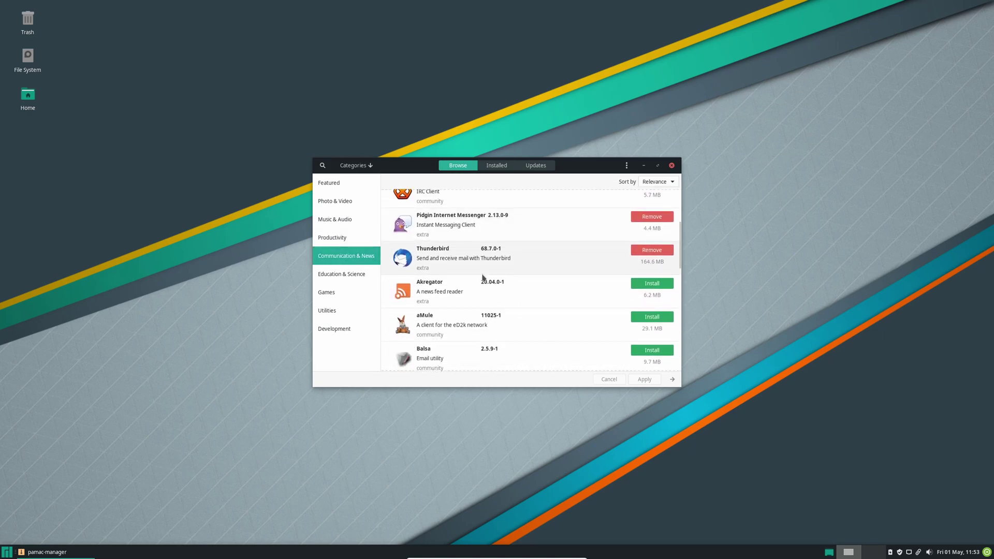
left_click(357, 274)
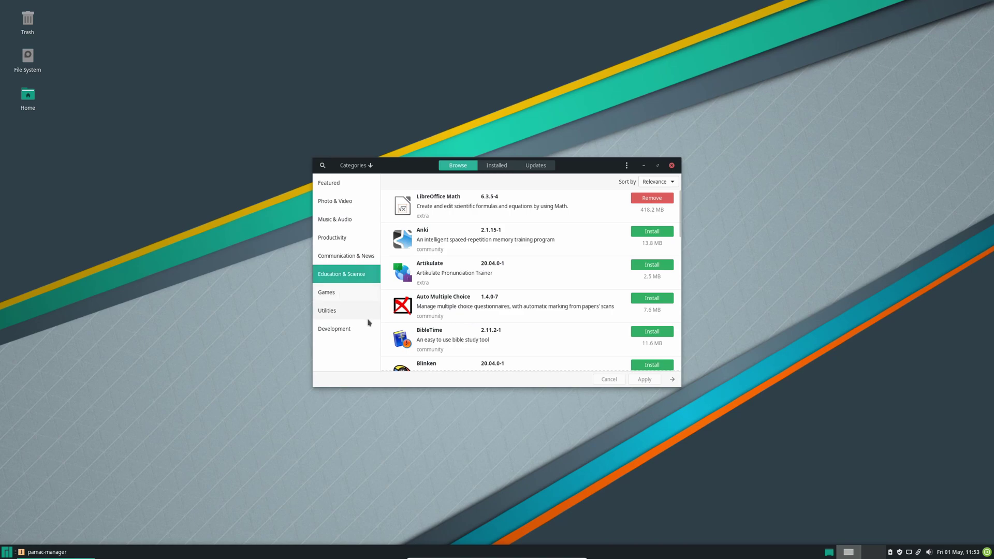
left_click(342, 256)
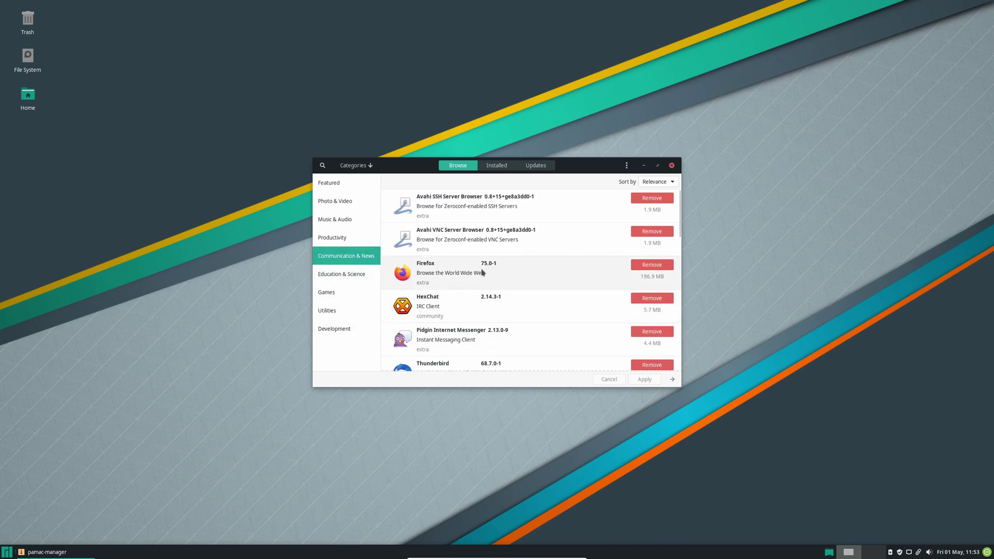
Step: Browse the applications in the Education & Science and Games categories
left_click(341, 274)
scroll(517, 288, "down", 4)
left_click(348, 291)
scroll(503, 288, "down", 5)
Step: Browse the applications in the Utilities category and look at the Development category
left_click(352, 313)
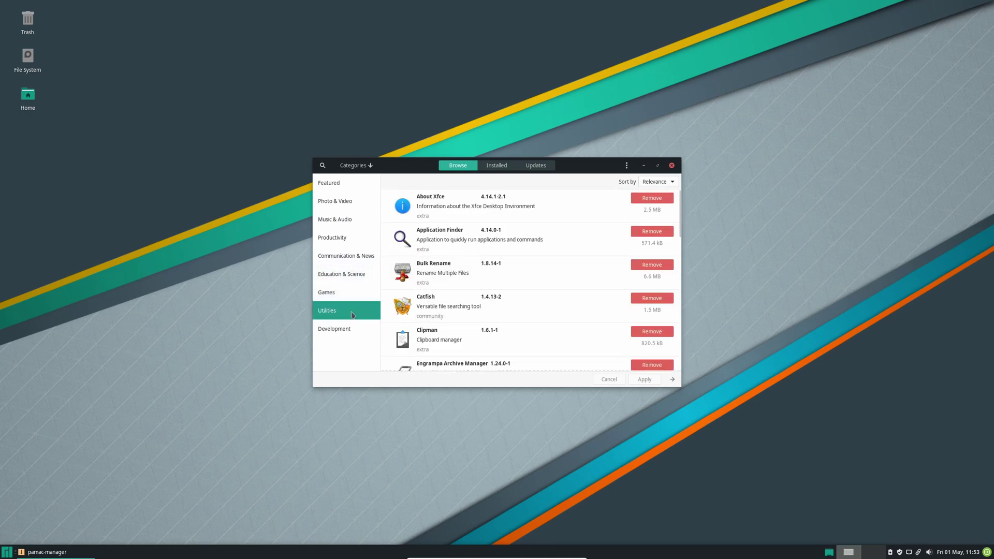
scroll(509, 314, "down", 15)
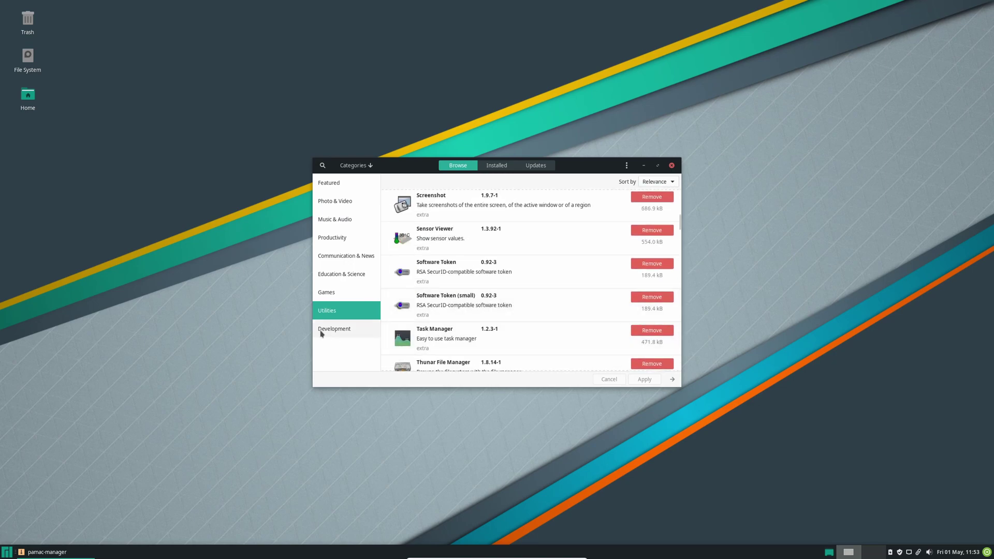
left_click(323, 331)
Step: View the list of installed packages and check for available system updates
left_click(495, 166)
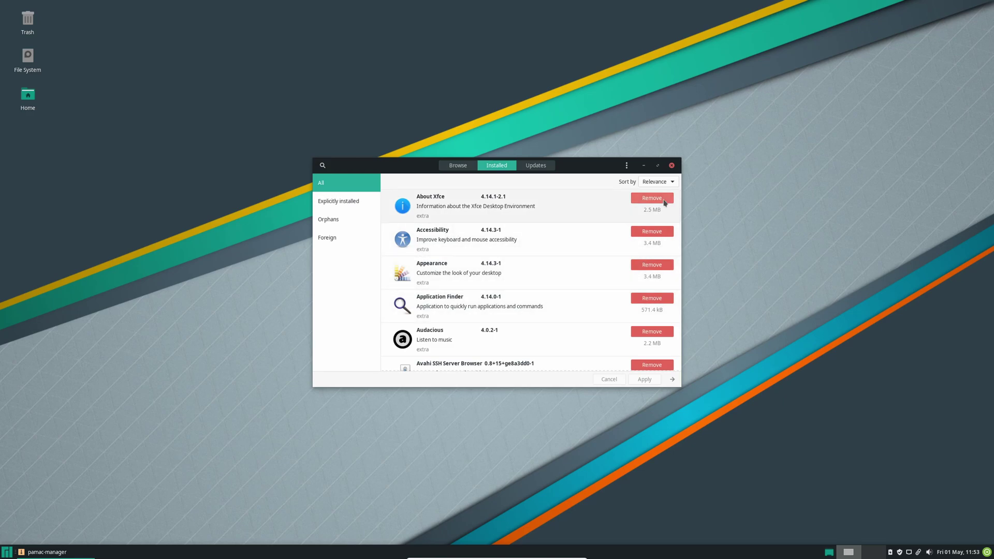
left_click(536, 165)
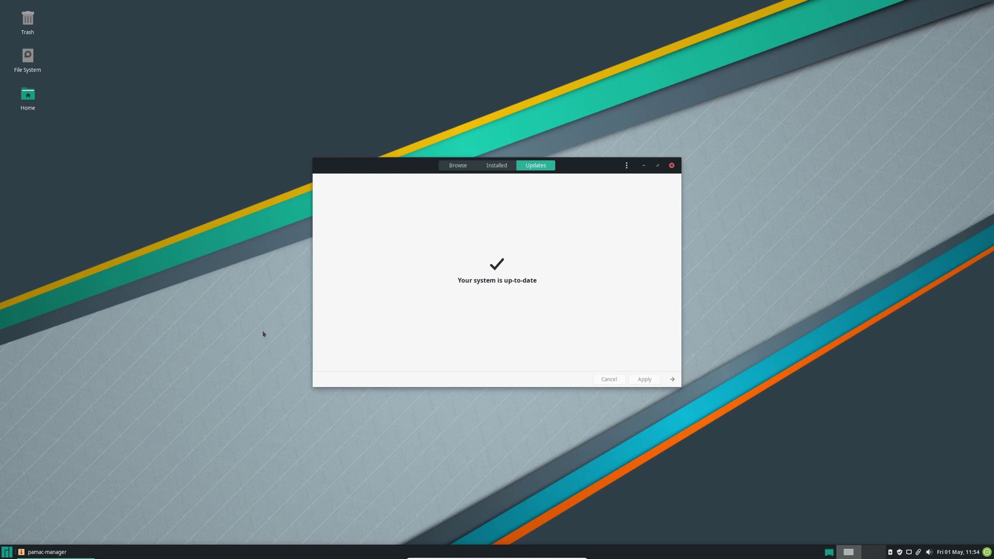
Step: Open the software manager's Preferences, authenticating with the account password, and review the General and Advanced settings
left_click(626, 166)
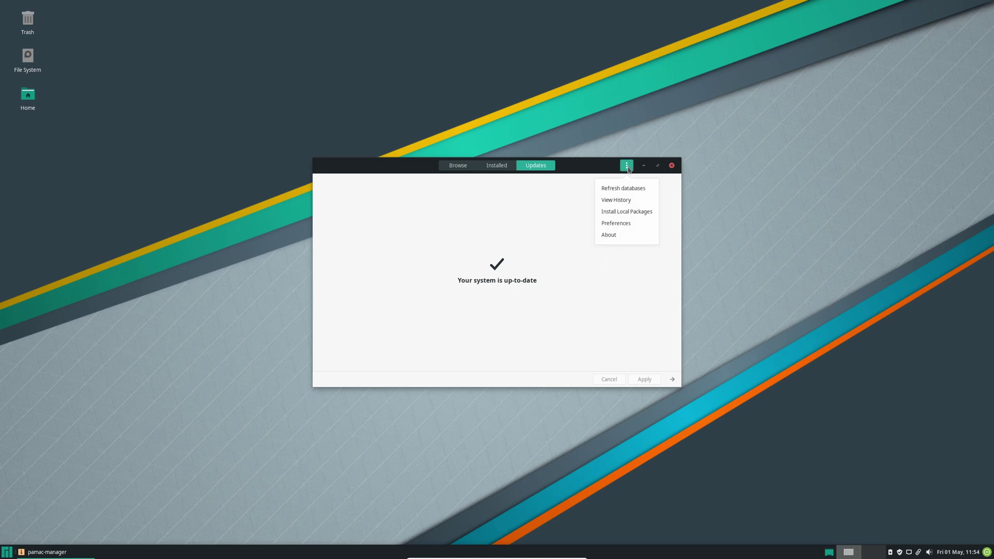
left_click(615, 223)
type("•••••")
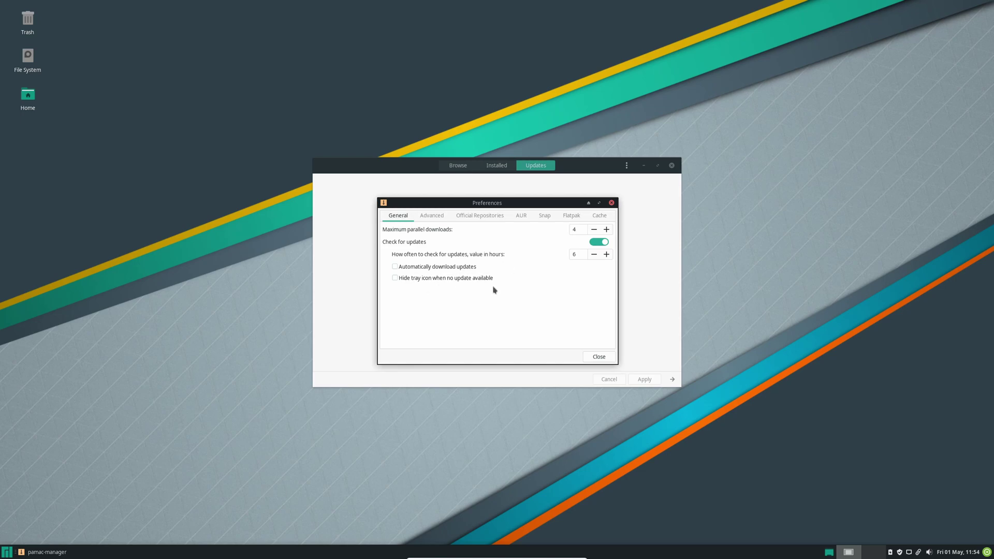
left_click(432, 216)
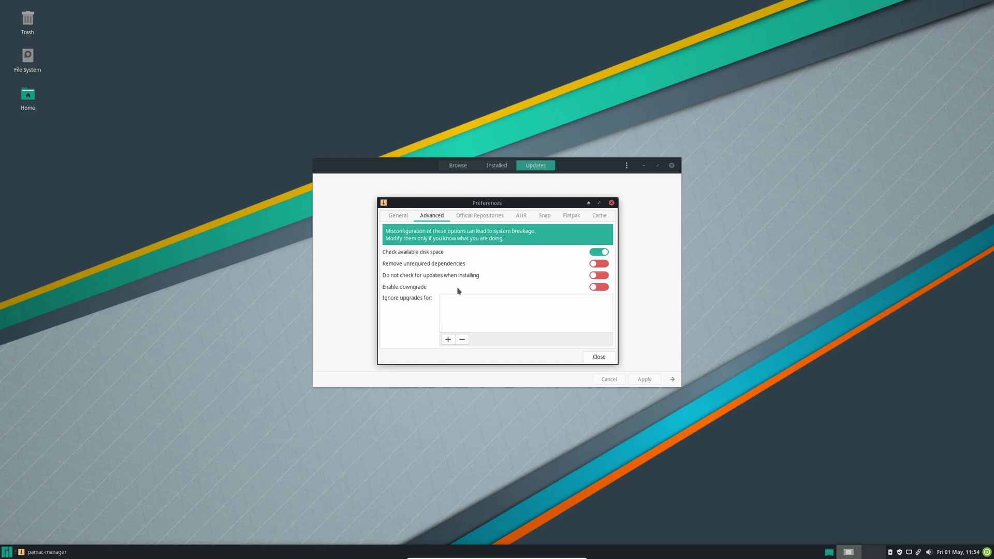
Step: Set the official repositories to use mirrors from Canada and refresh the mirrors list
left_click(482, 217)
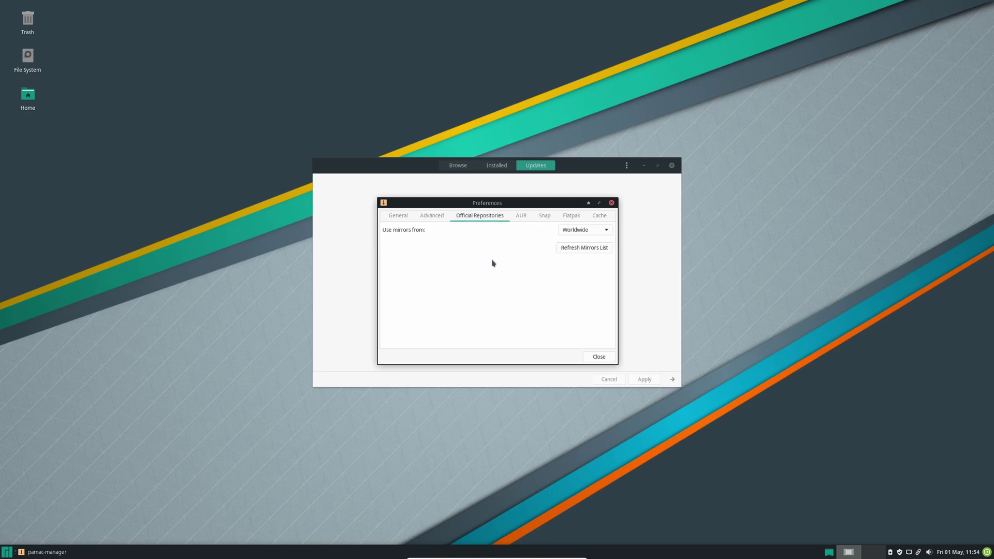
left_click(599, 233)
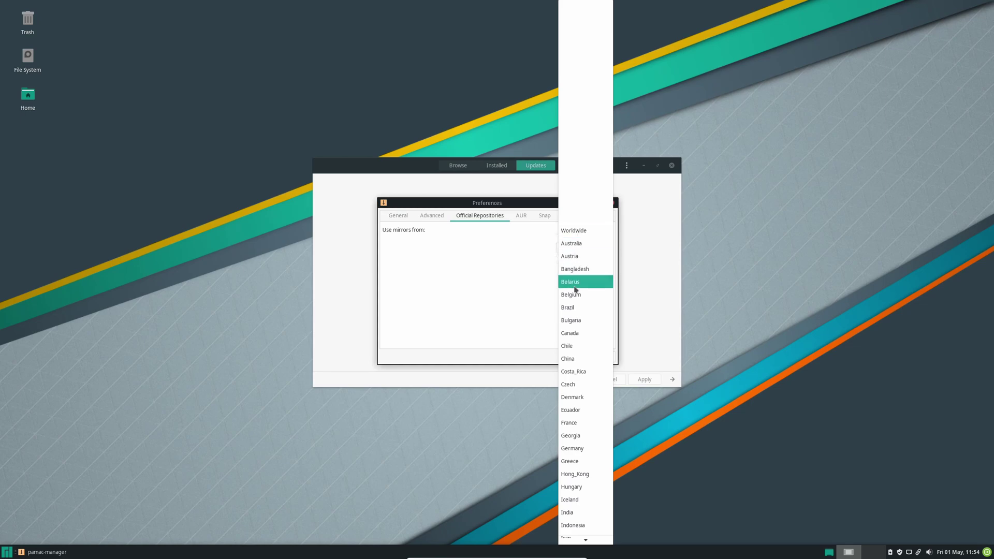
left_click(584, 333)
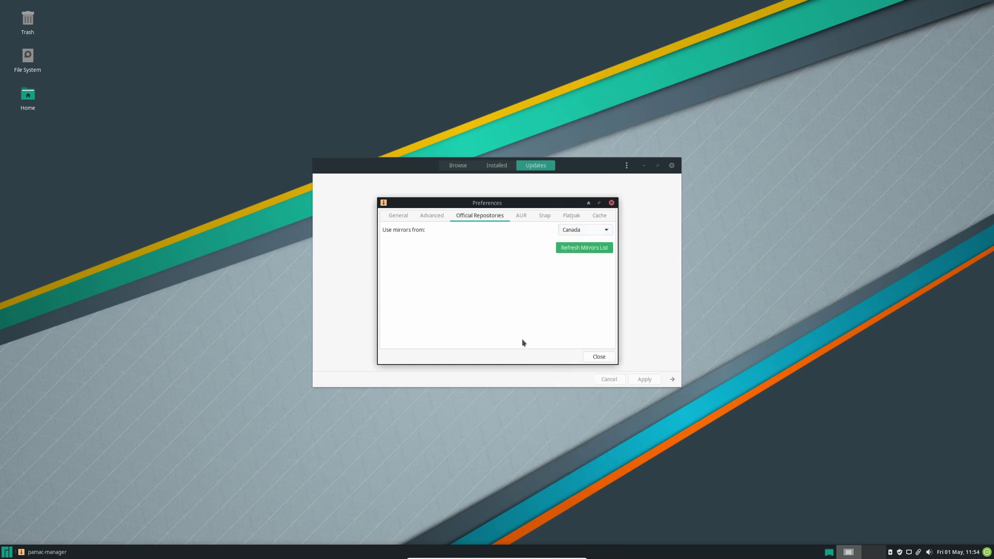
left_click(583, 252)
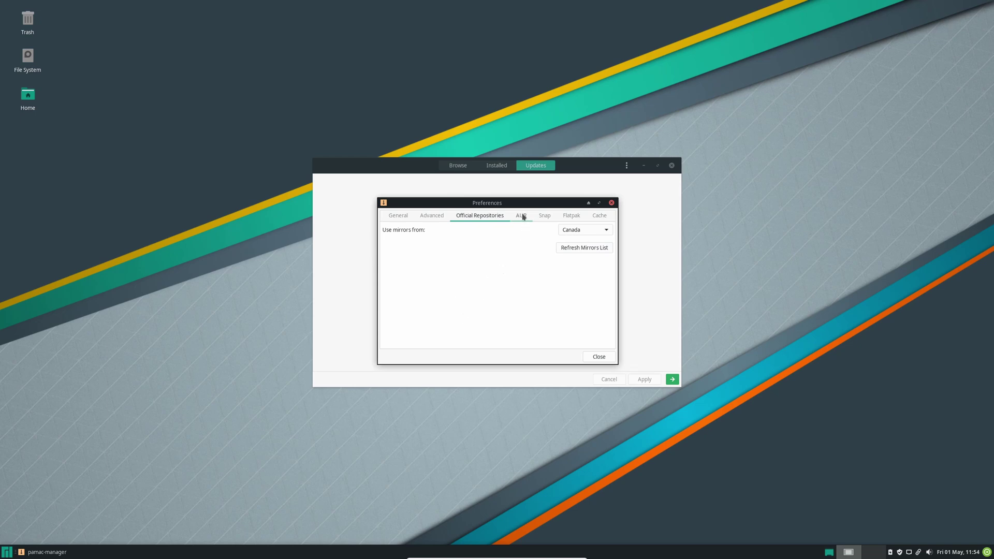
Step: Review the Flatpak and Snap preferences, switching Snap support on and back off
left_click(547, 218)
left_click(570, 219)
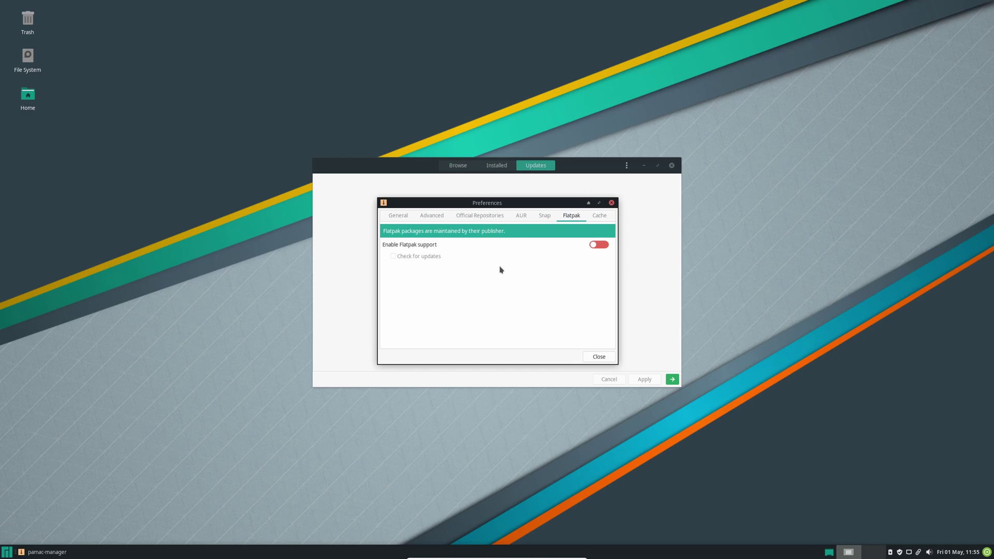
left_click(545, 216)
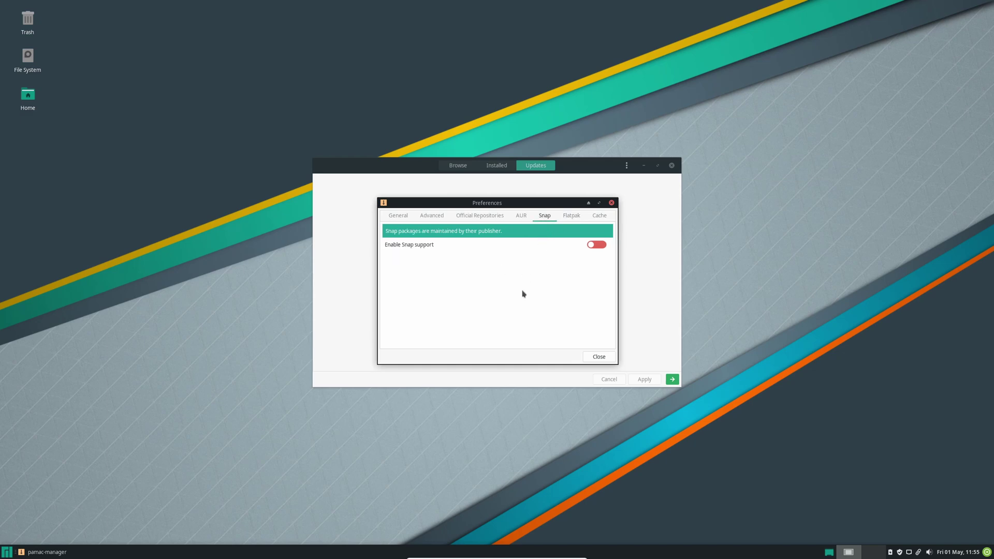
left_click(596, 247)
left_click(596, 246)
Step: Review the Cache and AUR preferences, and close both Preferences and the software manager
left_click(598, 216)
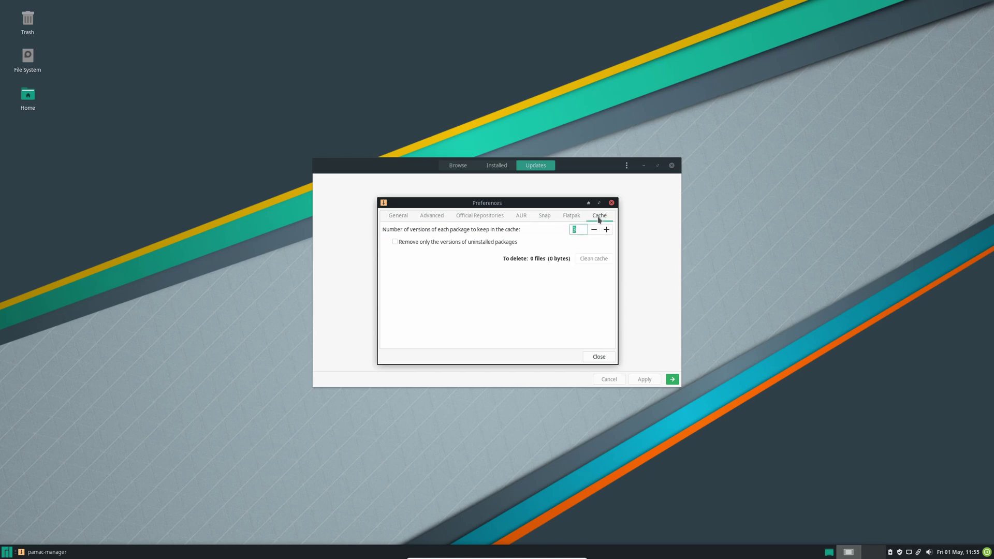
left_click(521, 218)
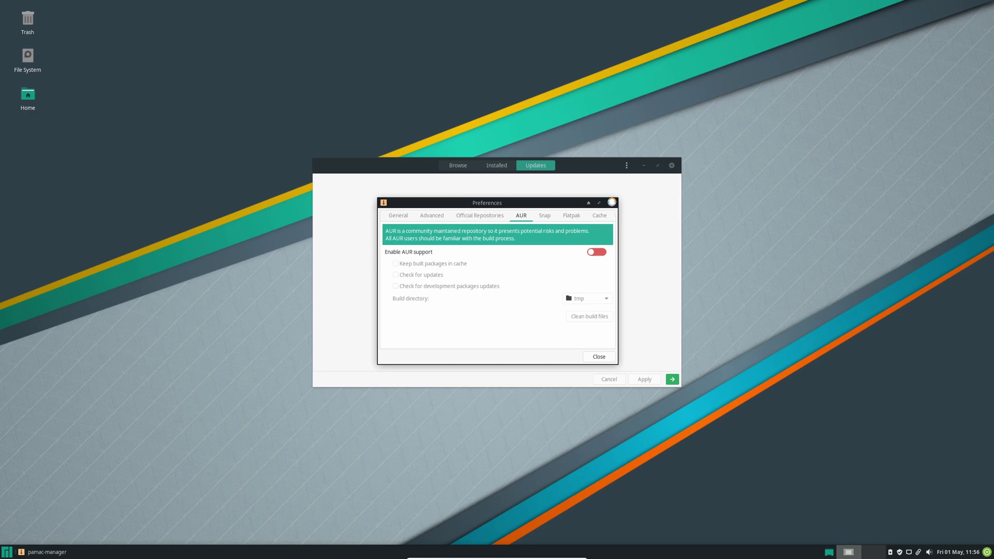
left_click(611, 202)
left_click(671, 165)
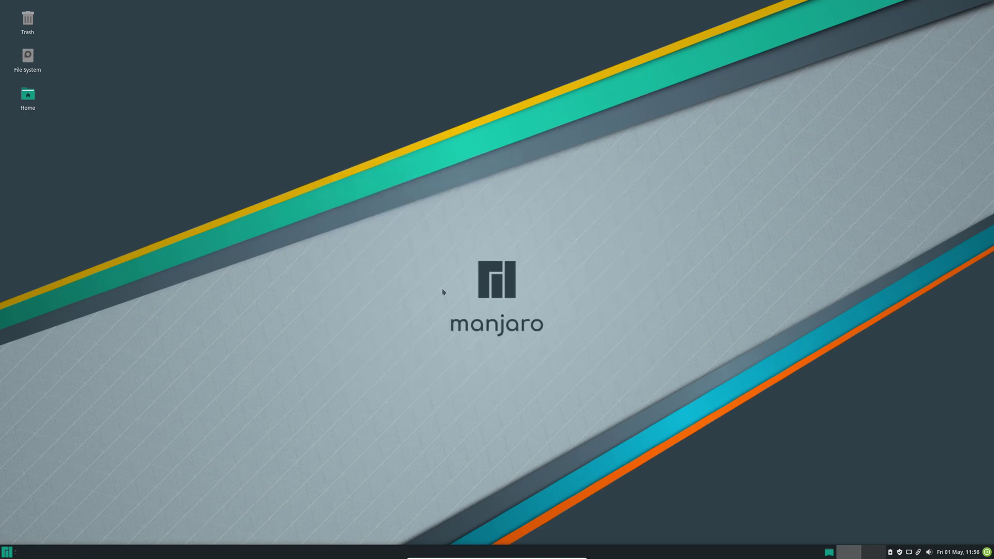